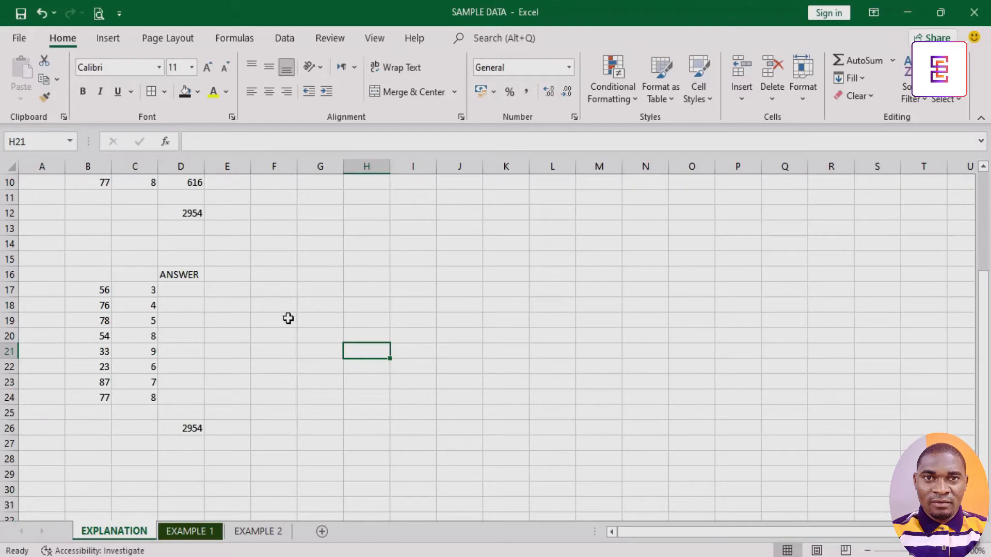
Start a SUMPRODUCT function in cell F19 from the Math & Trig function library.
click(287, 321)
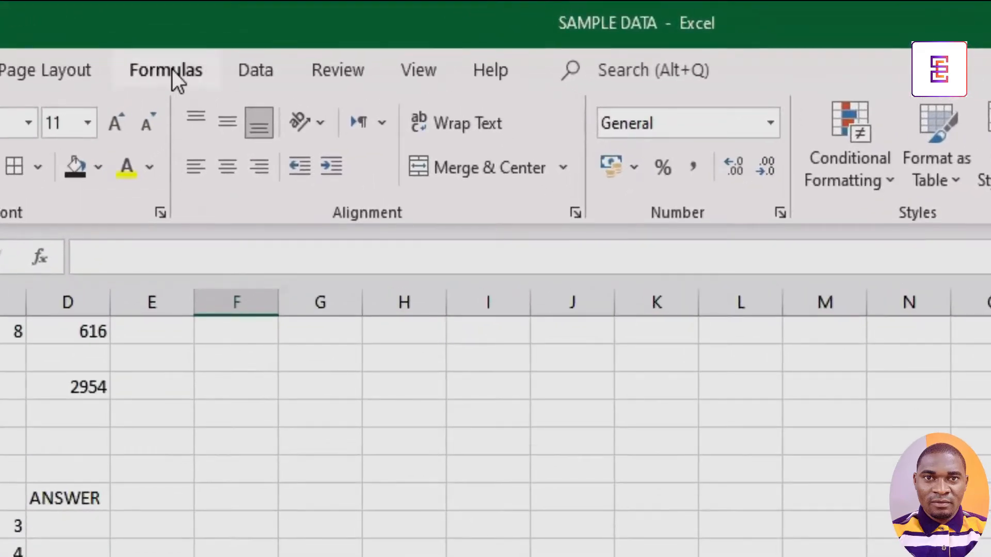
click(240, 39)
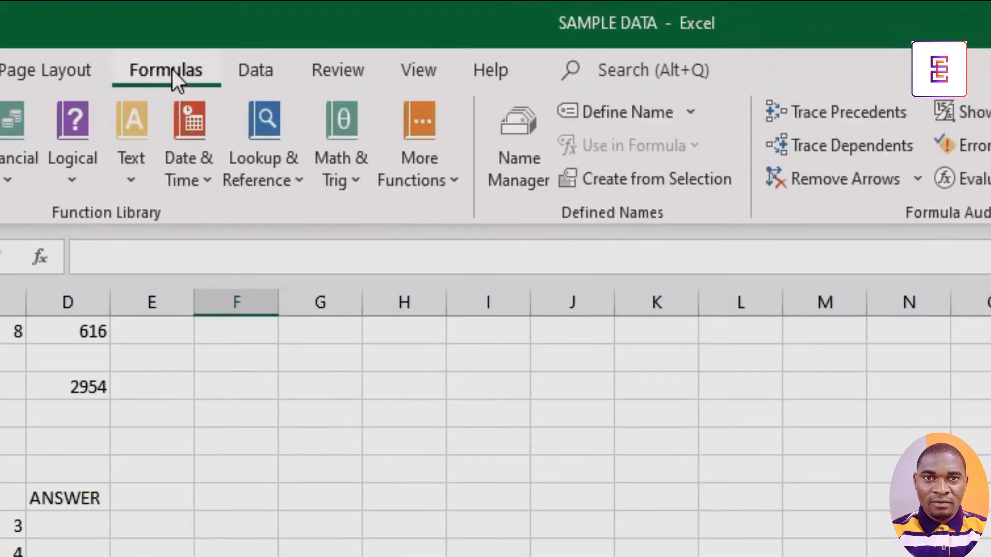
click(338, 182)
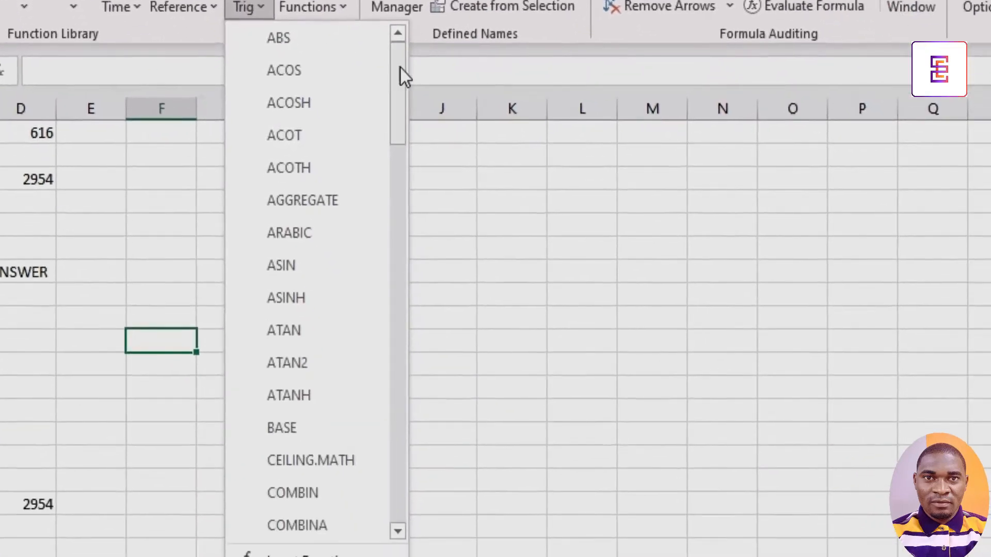
drag(400, 67, 391, 430)
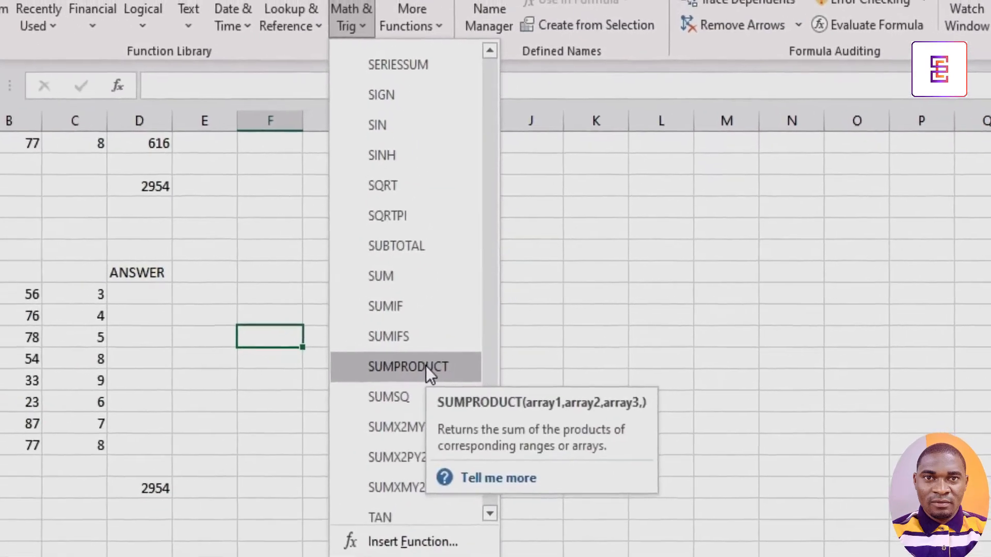
click(360, 372)
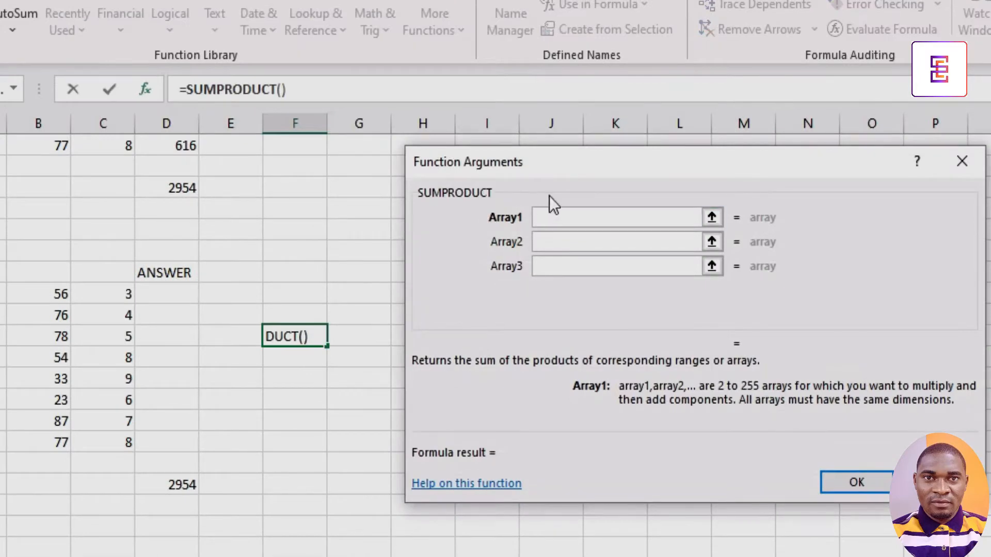
Set the SUMPRODUCT arrays to B17:B24 and C17:C24 and confirm the function.
click(712, 217)
drag(62, 294, 60, 443)
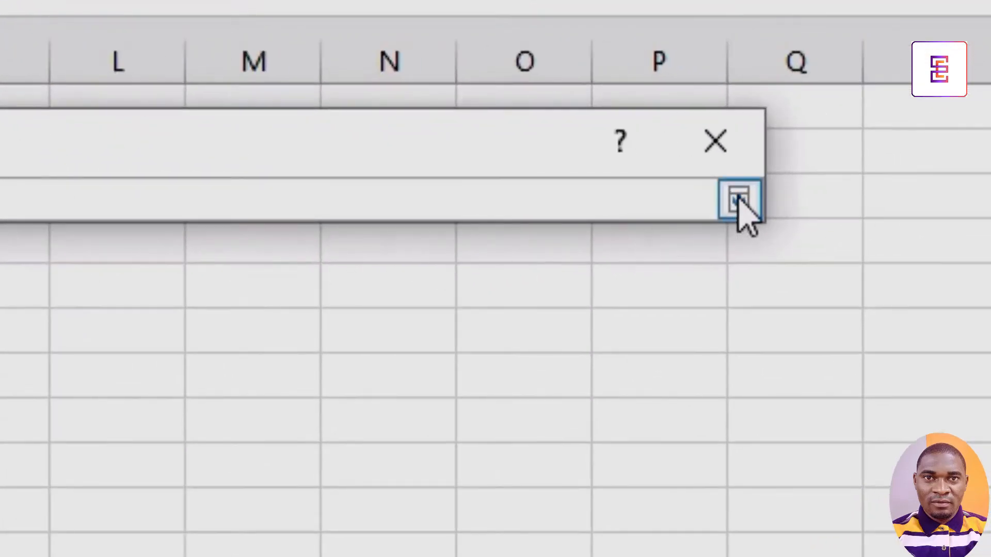
click(738, 199)
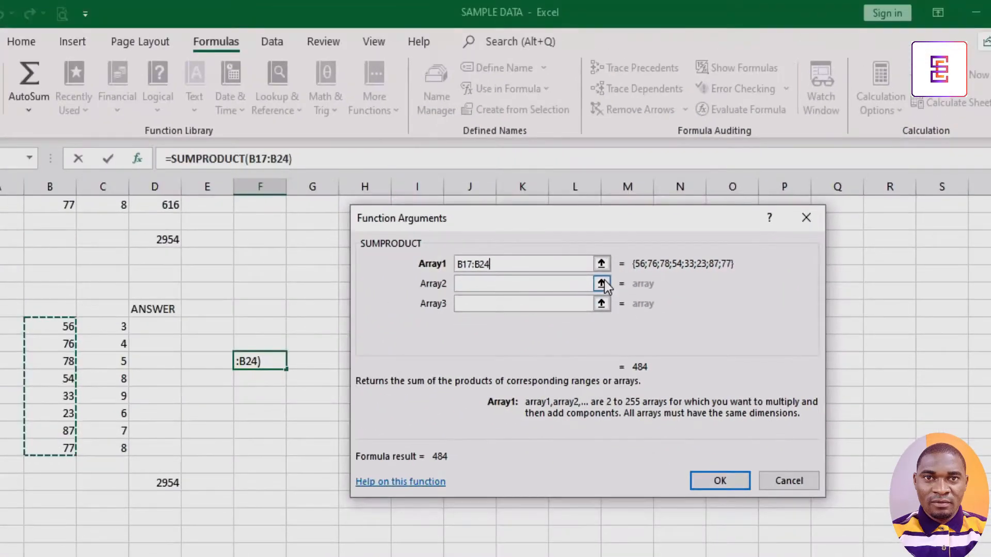
click(602, 283)
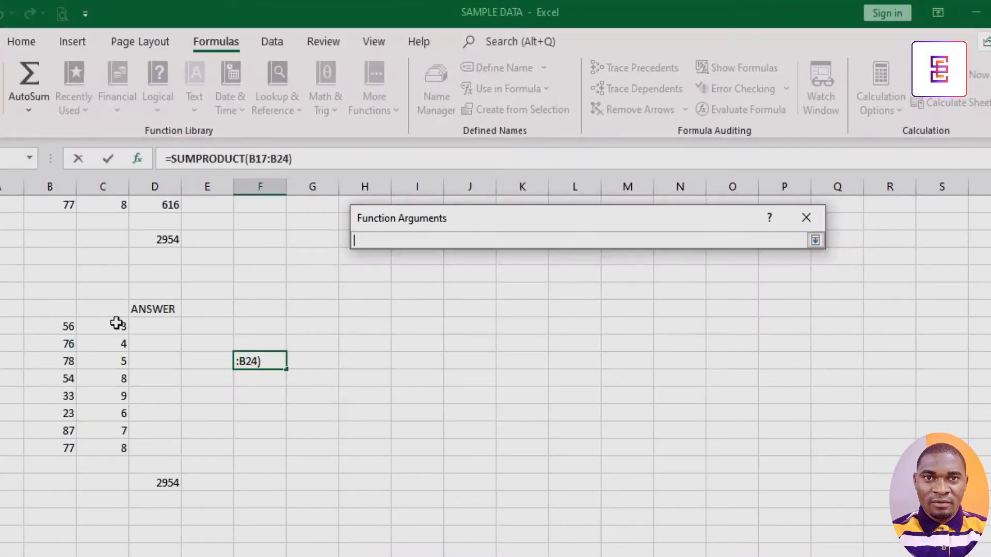
drag(117, 323, 122, 444)
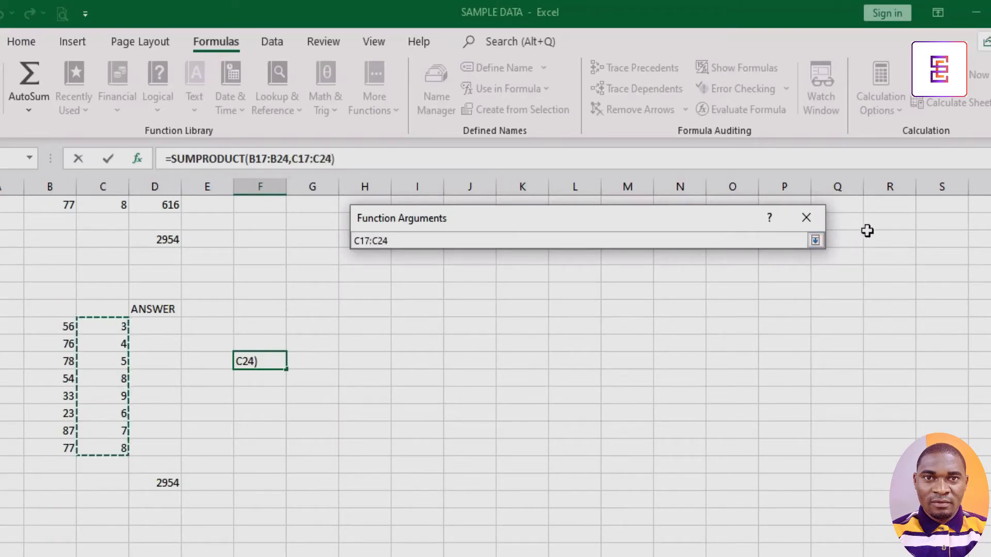
click(815, 241)
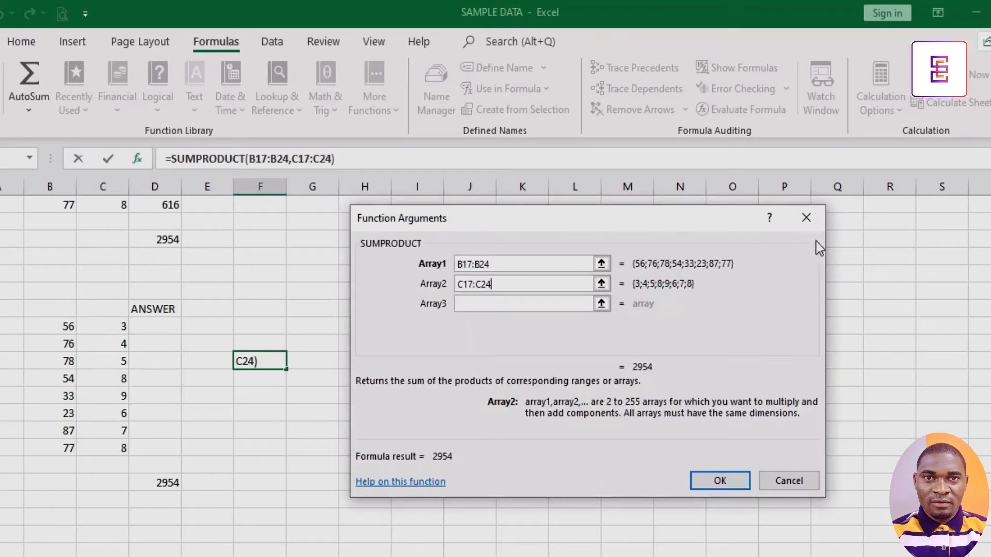
click(720, 481)
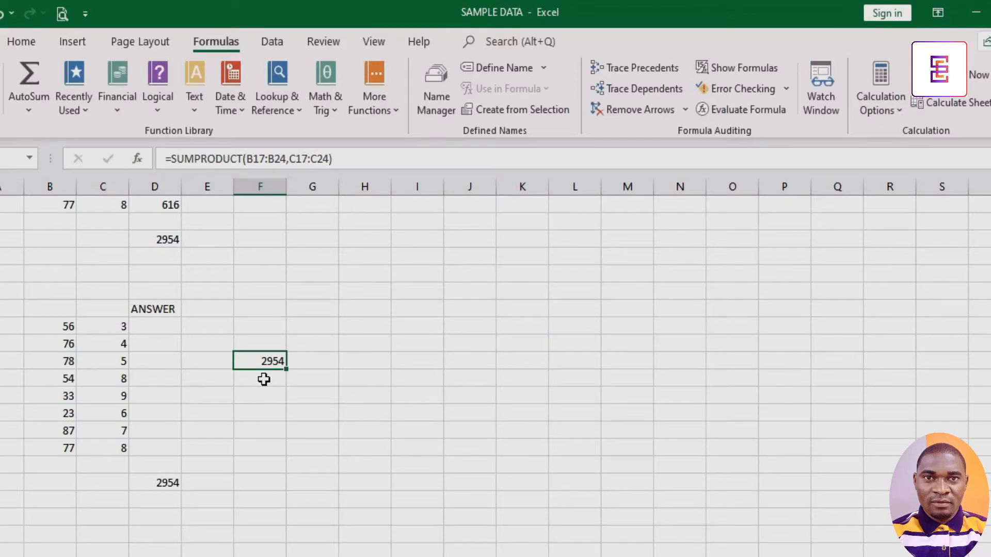
In cell F22, open Insert Function, search for SUMPRODUCT and choose it.
click(264, 412)
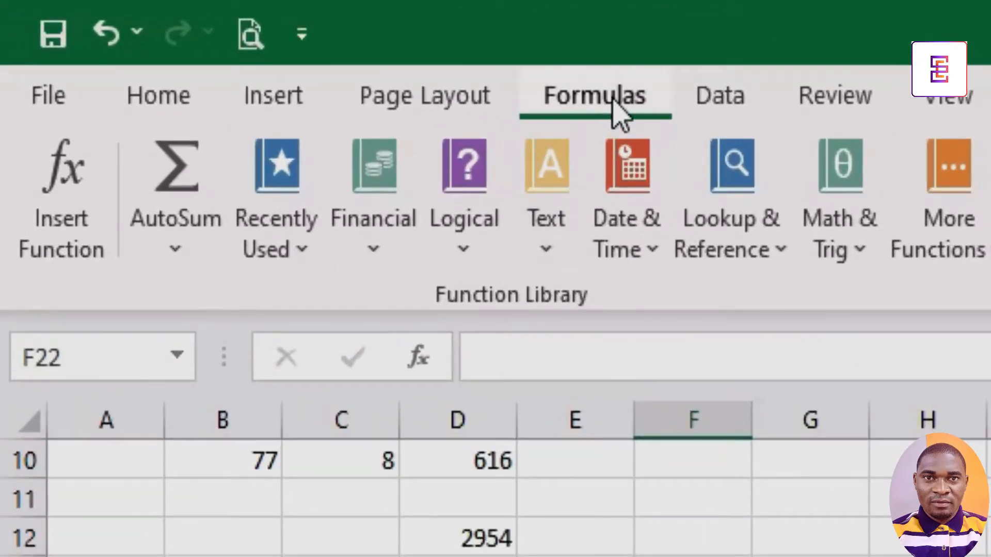
click(78, 203)
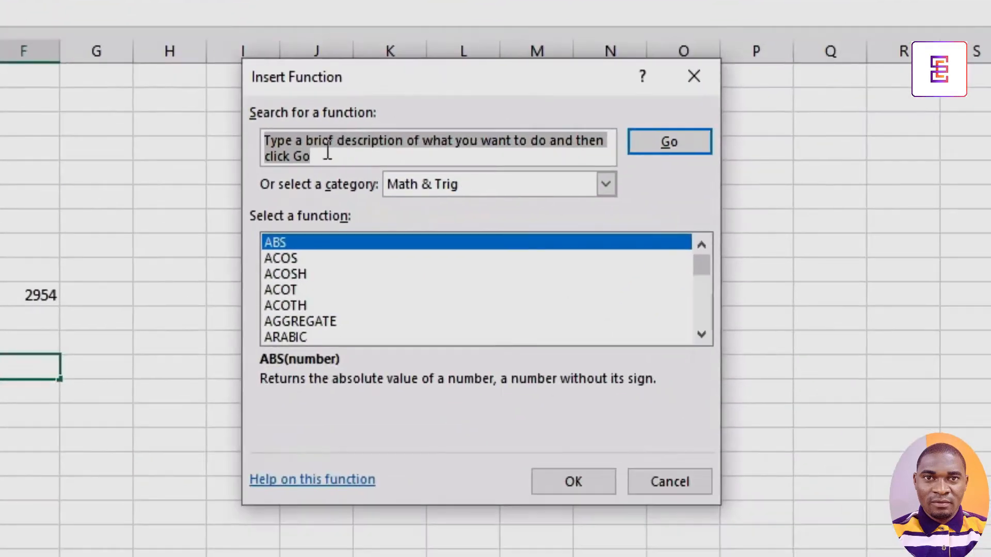
click(327, 152)
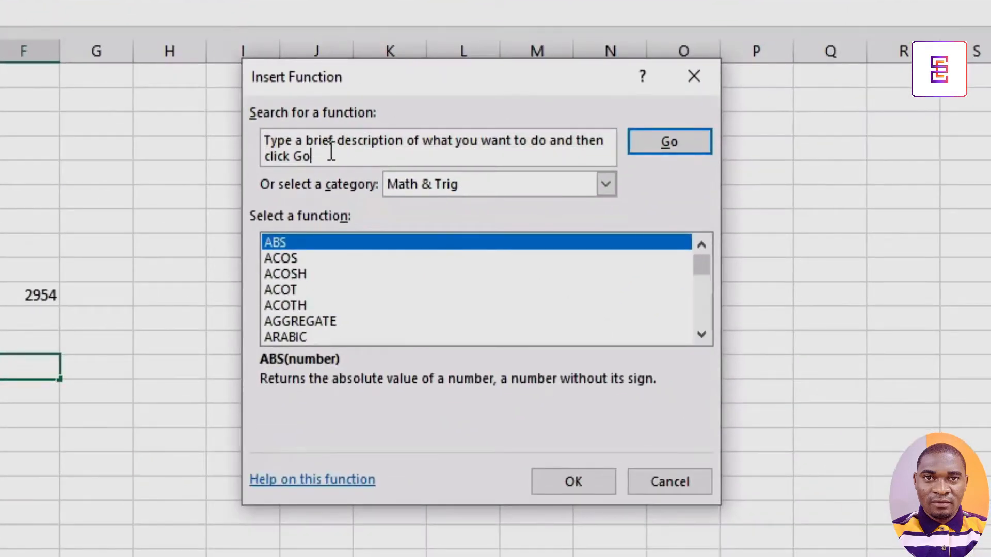
drag(317, 154, 238, 124)
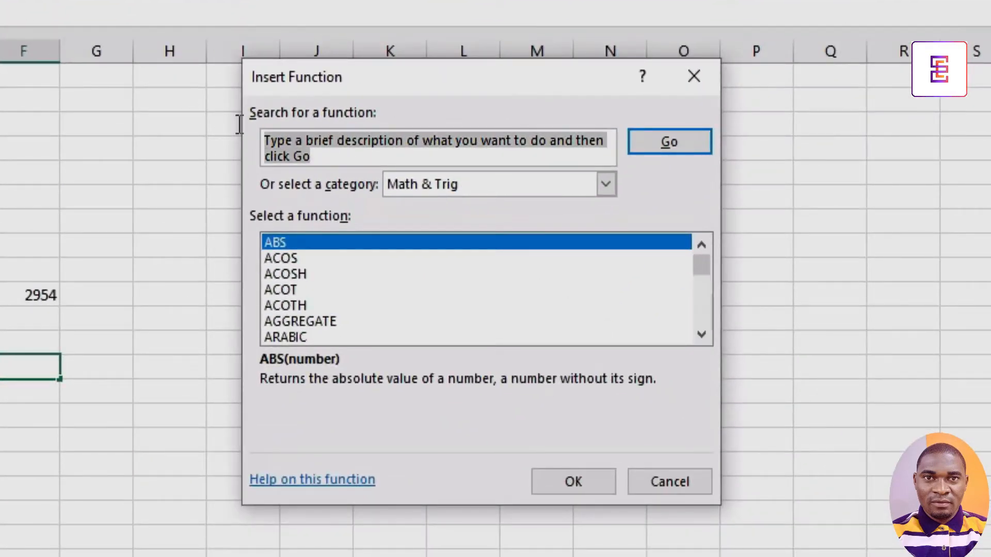
text(SU)
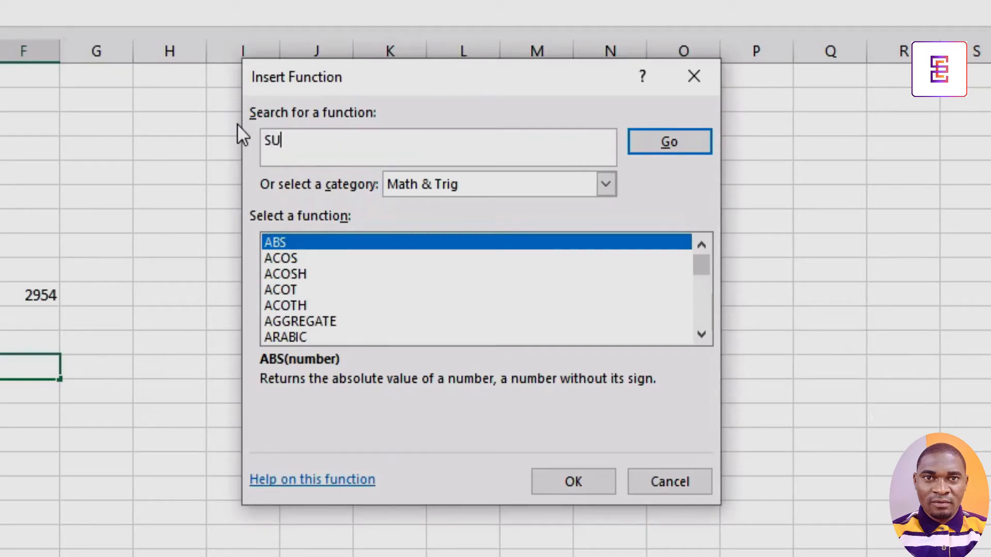
text(MPRODUCT)
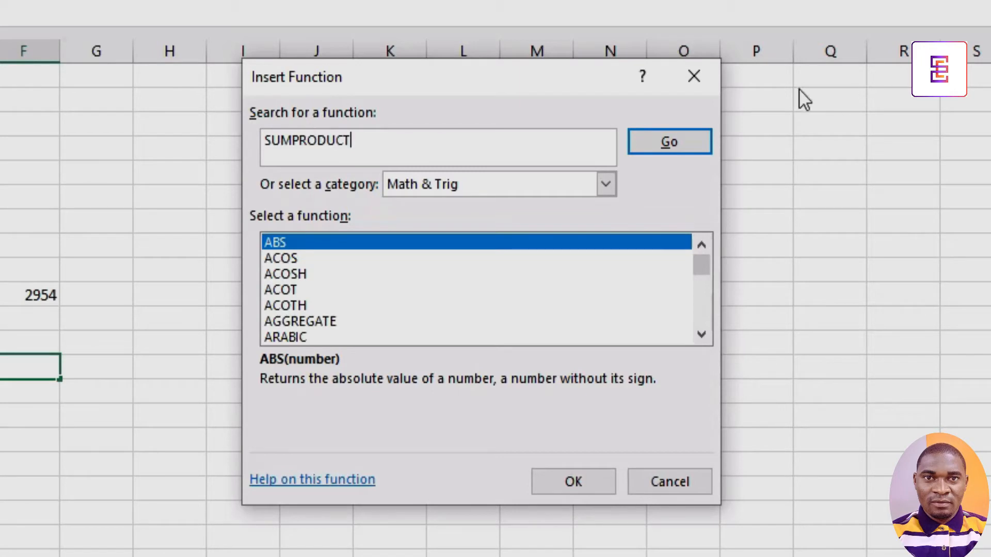
click(675, 141)
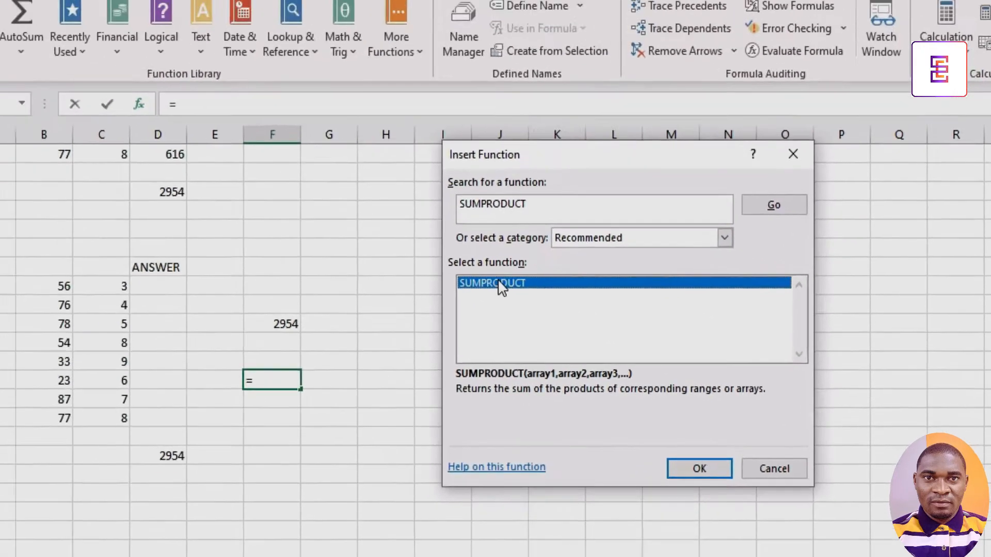
double_click(313, 242)
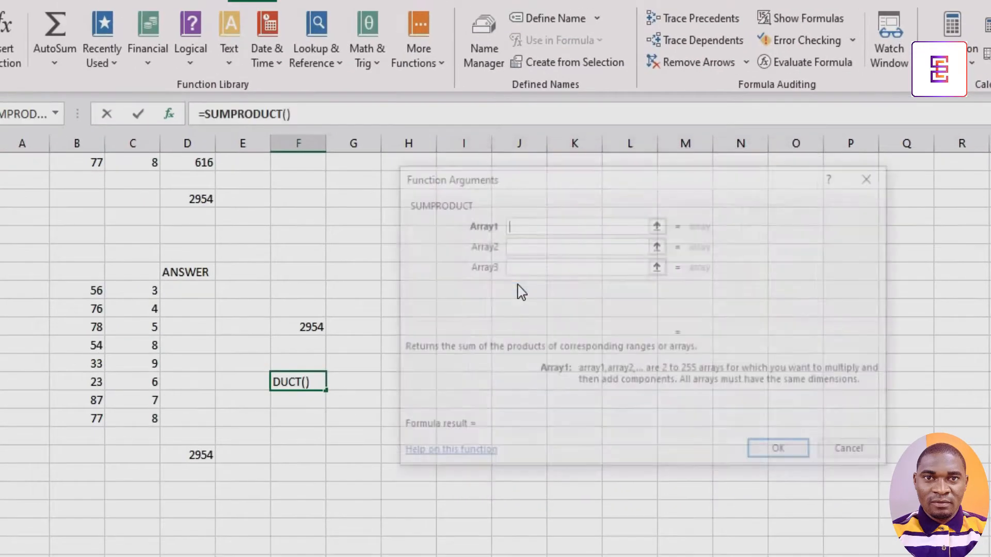
Select B17:B24 as Array1 and C17:C24 as Array2, then confirm the function arguments.
drag(99, 288, 100, 420)
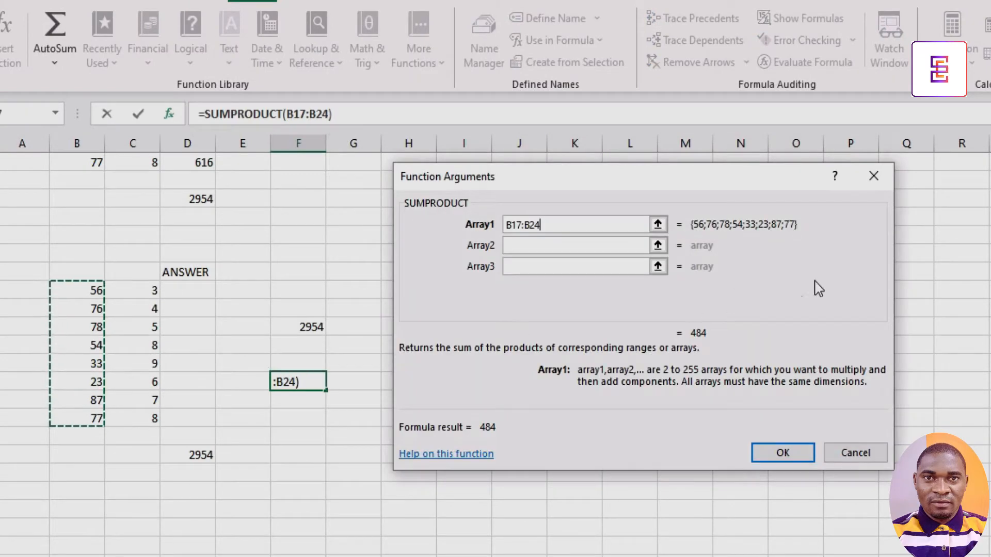
click(657, 246)
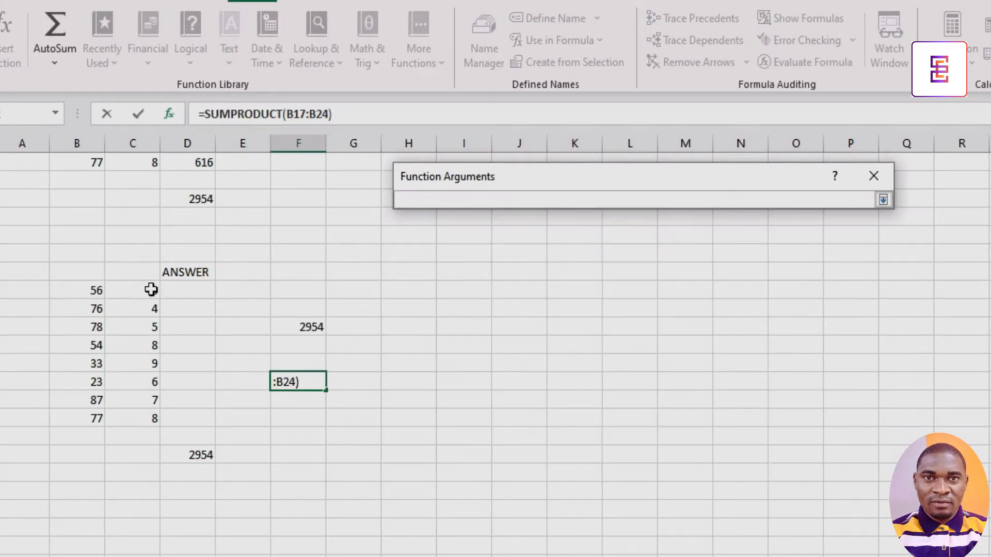
drag(150, 290, 149, 416)
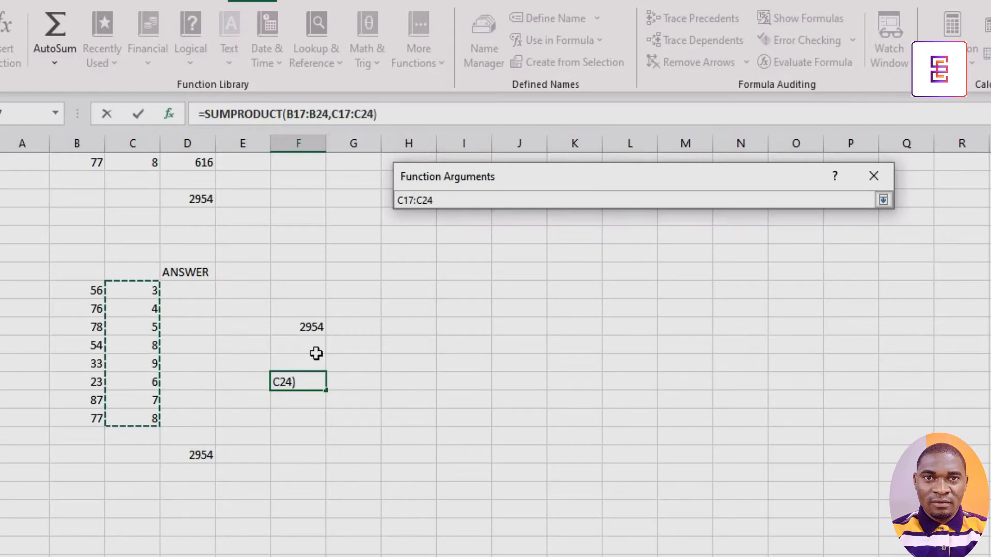
click(883, 200)
click(770, 455)
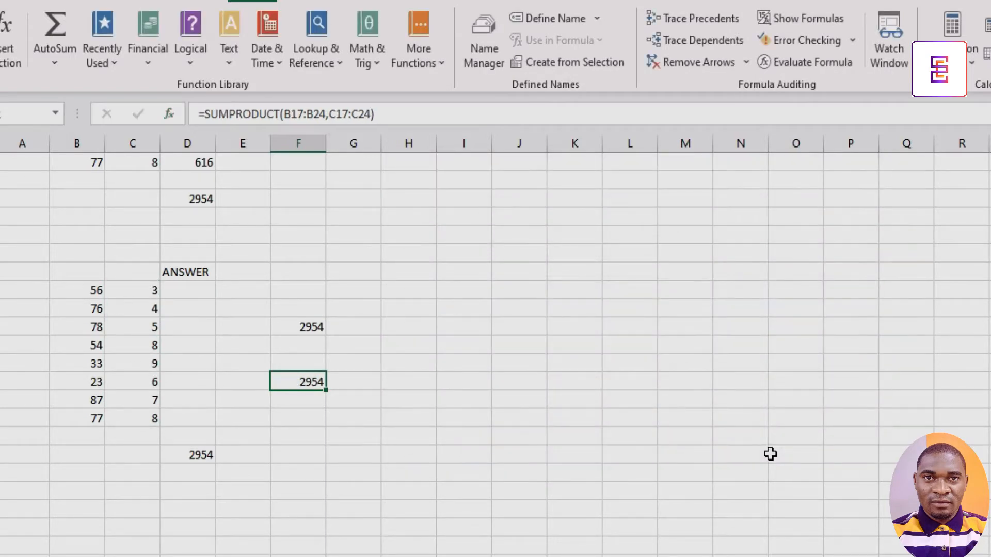
Enter =SUMPRODUCT(B17:B24,C17:C24) directly in cell F25 by picking the ranges on the sheet.
click(312, 434)
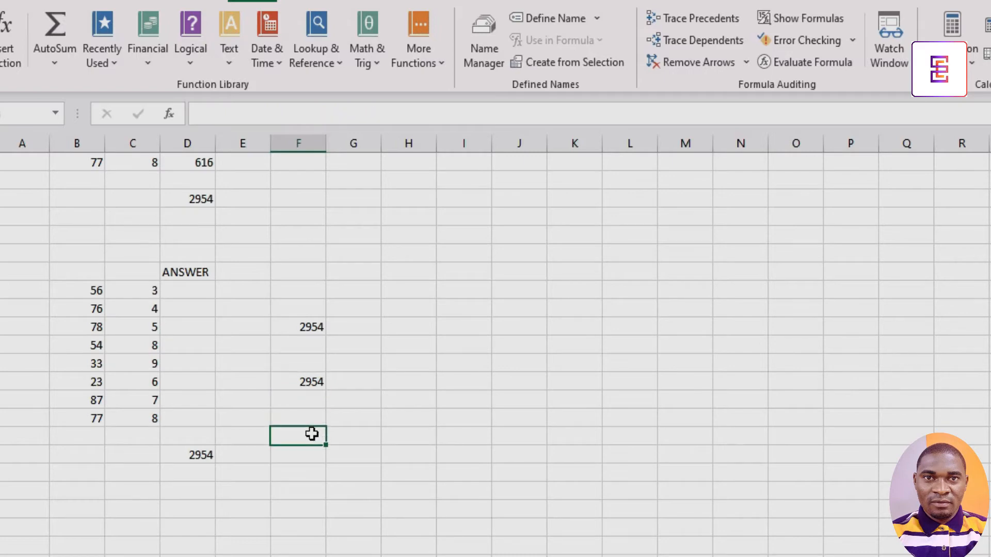
text(=)
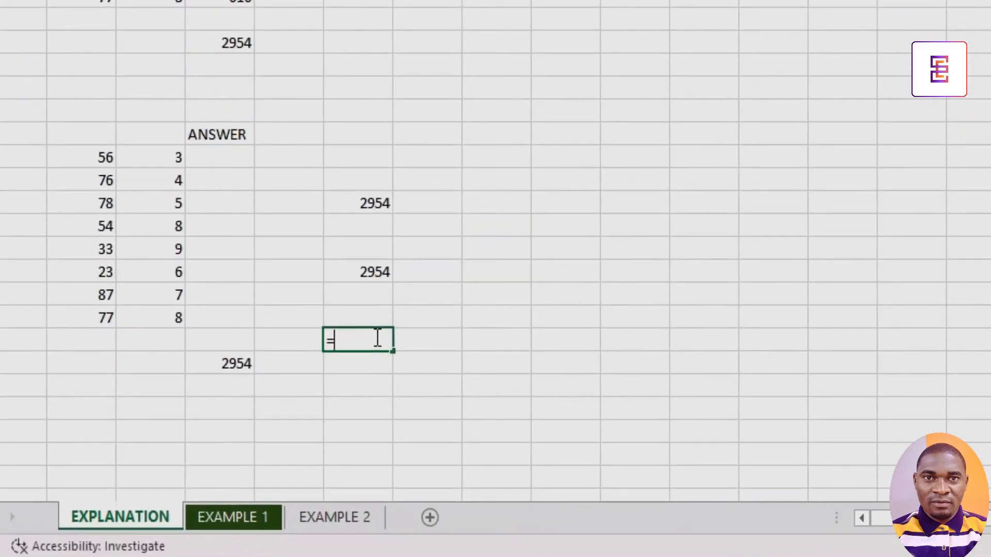
text(SUM)
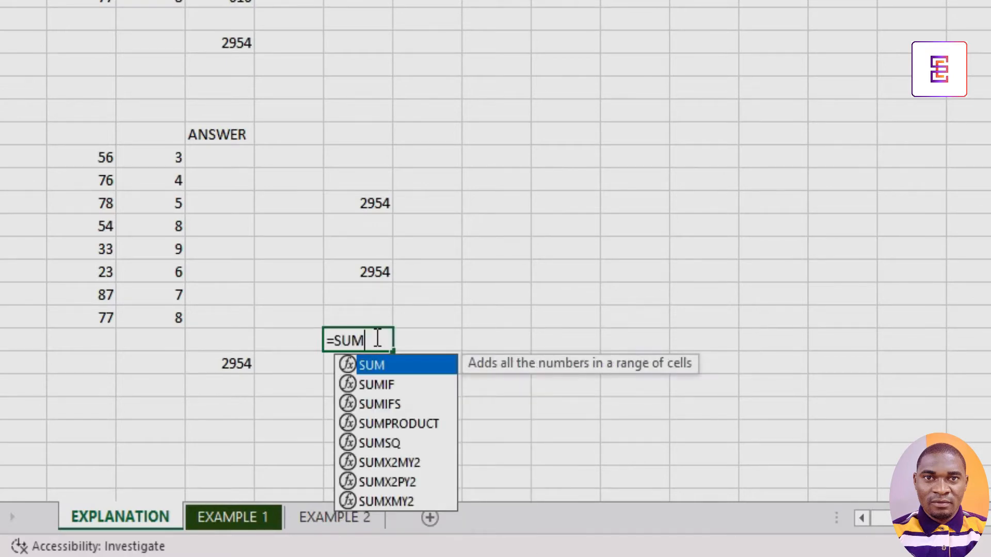
click(400, 423)
double_click(400, 423)
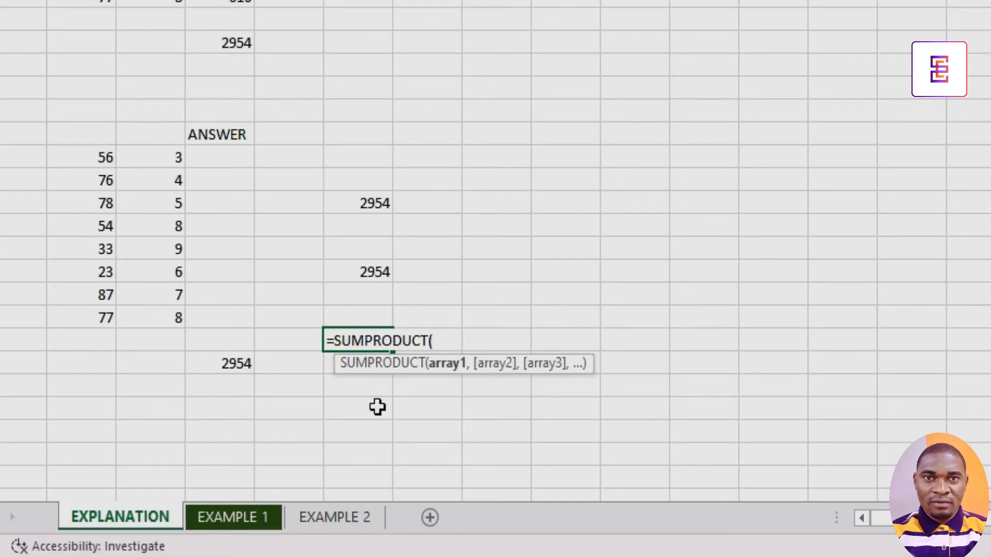
drag(104, 163, 95, 315)
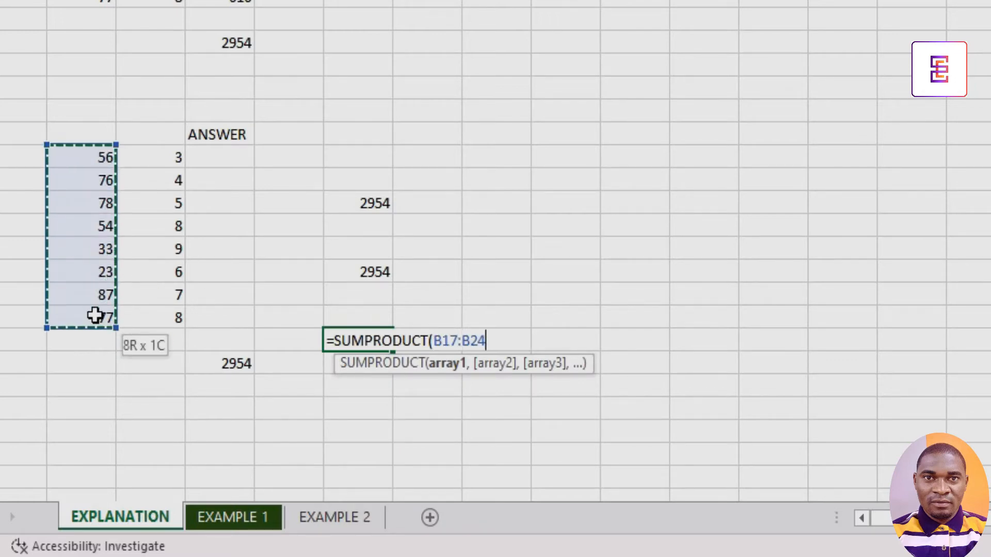
text(,)
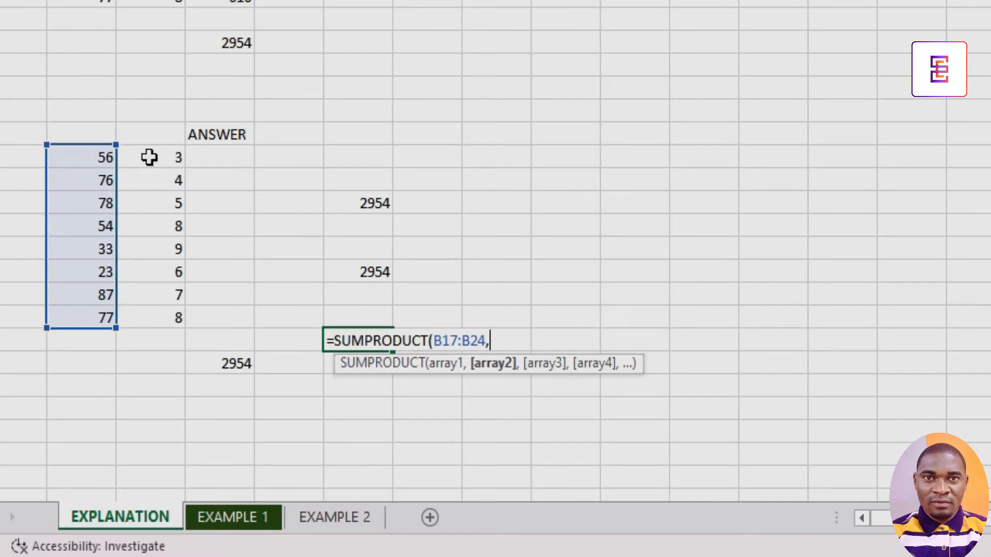
drag(152, 155, 144, 316)
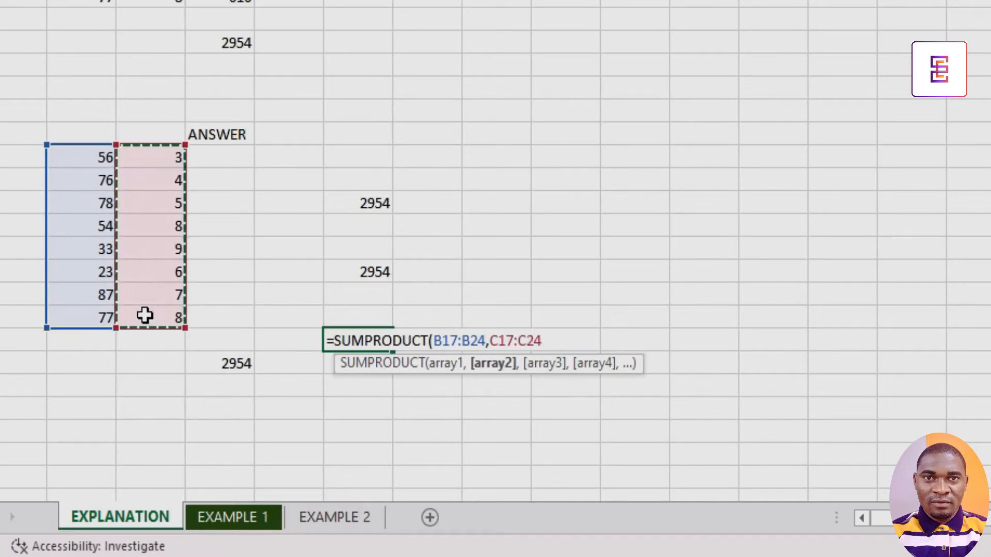
text())
key(Return)
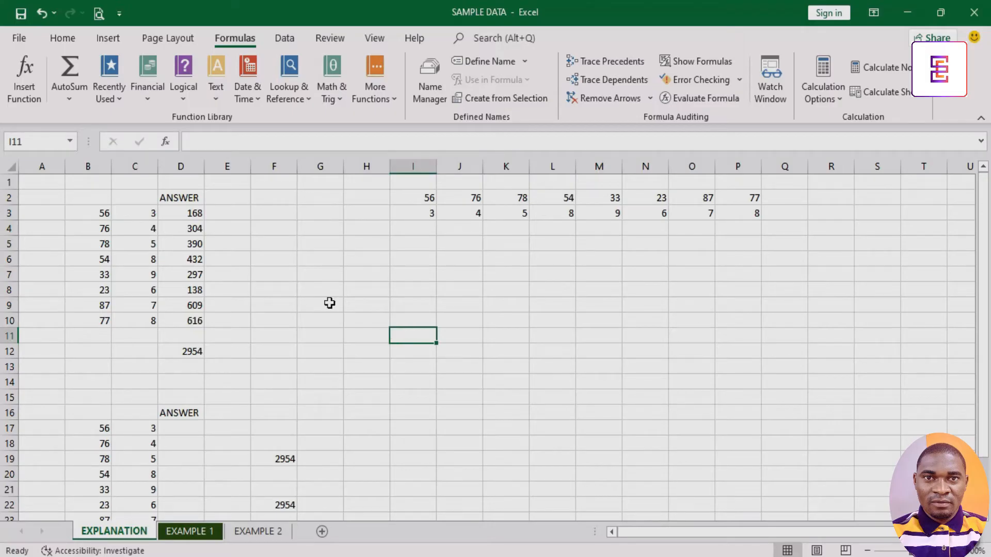
Examine the source values in B3:B10 and C3:C10 by selecting the cells and columns.
click(101, 212)
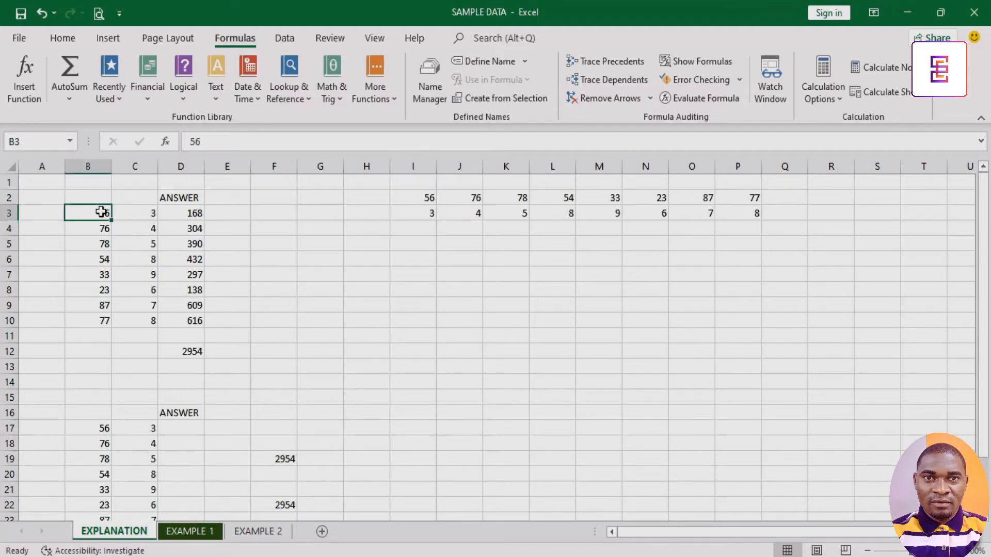
click(100, 227)
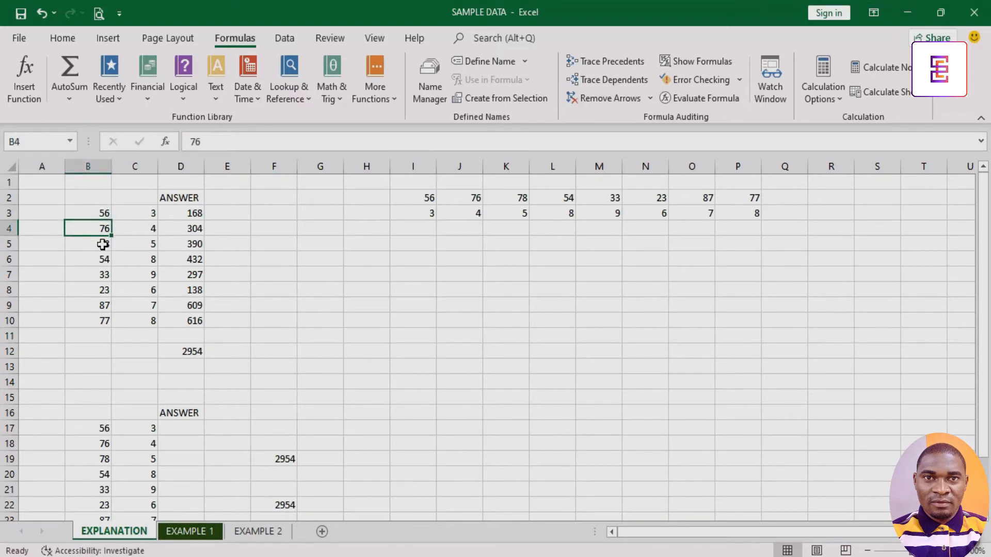
click(102, 245)
click(102, 258)
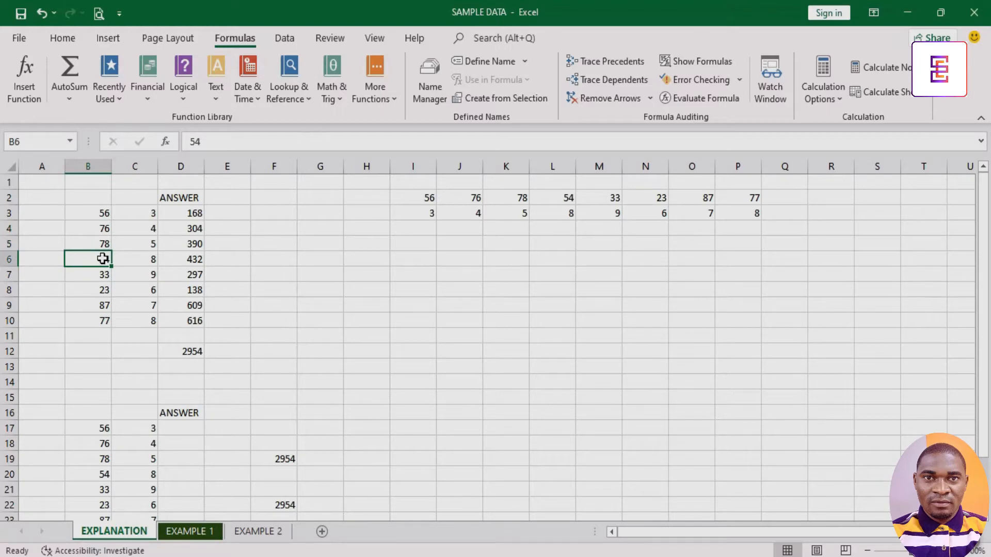
drag(101, 215, 105, 322)
drag(143, 207, 139, 321)
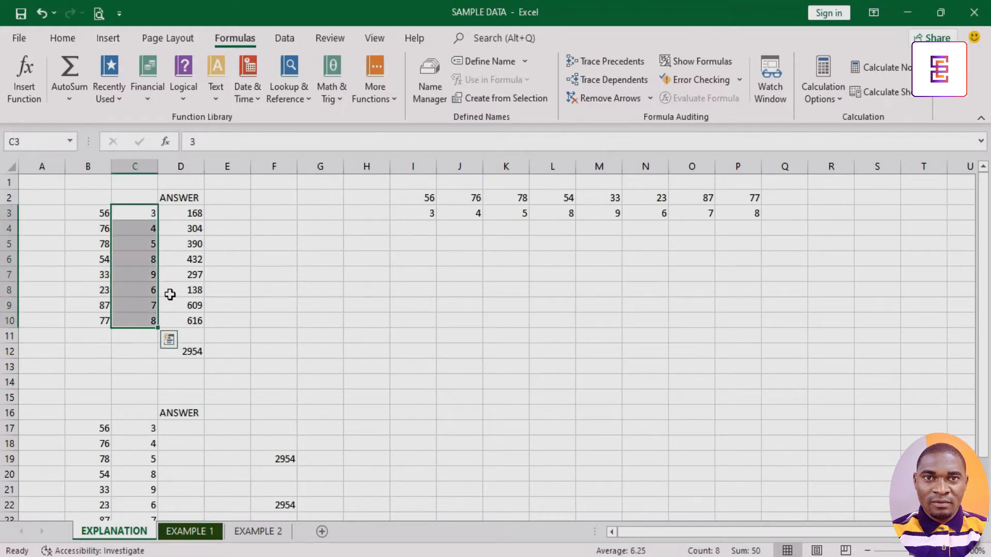
Examine the horizontal values in rows I2:P2 and I3:P3 by selecting each row.
click(426, 198)
drag(448, 199, 719, 205)
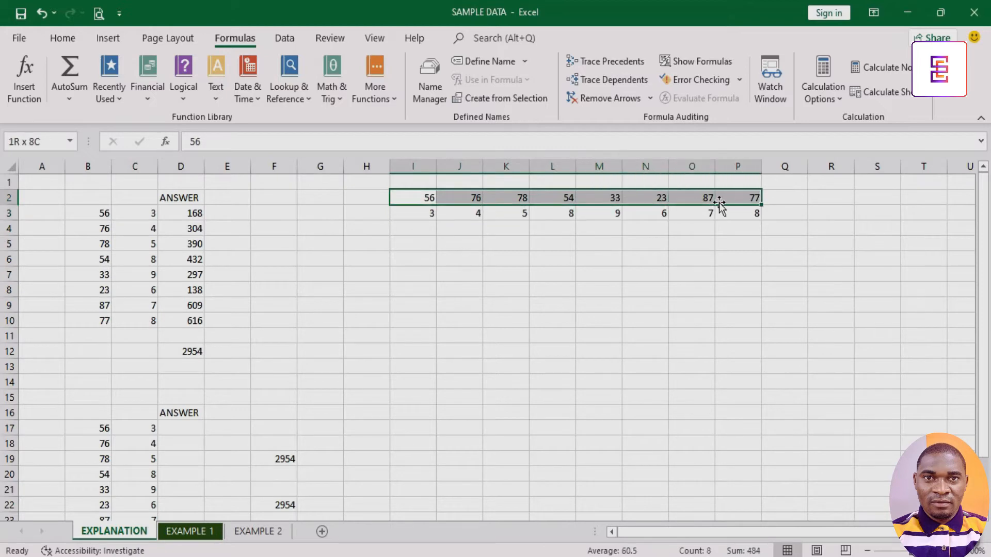
drag(426, 219, 738, 213)
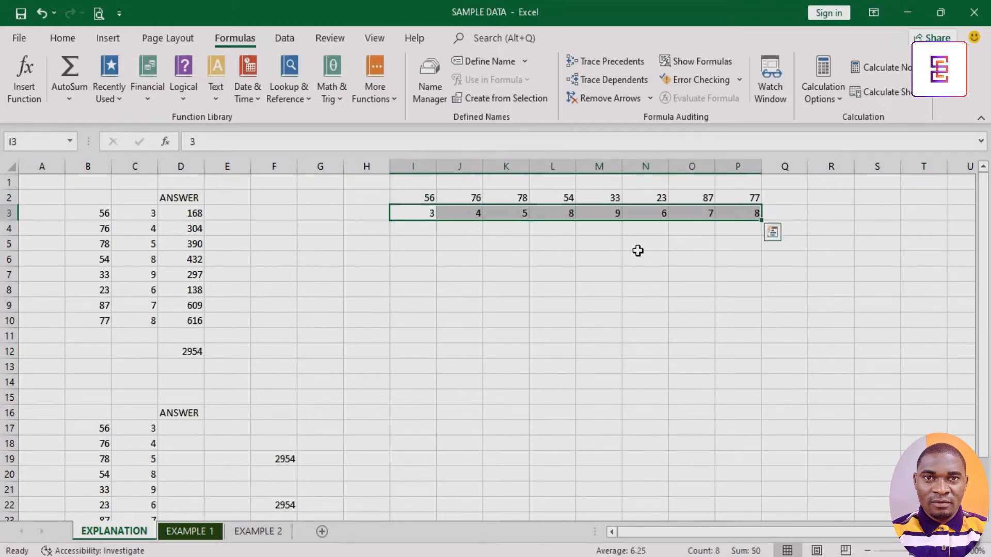
Enter =SUMPRODUCT(B3:B10,C3:C10) in cell G11 by picking both column ranges on the sheet.
click(328, 336)
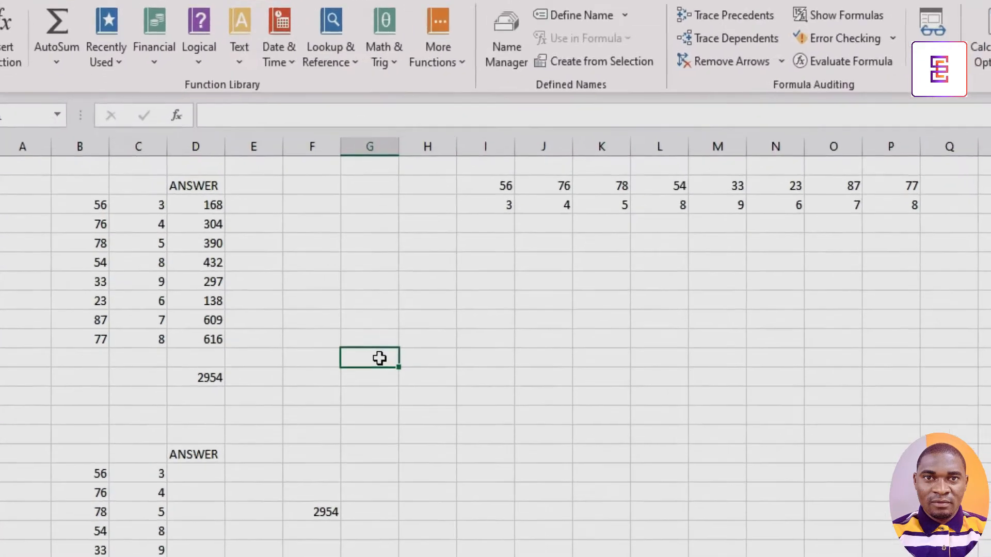
text(=SUM)
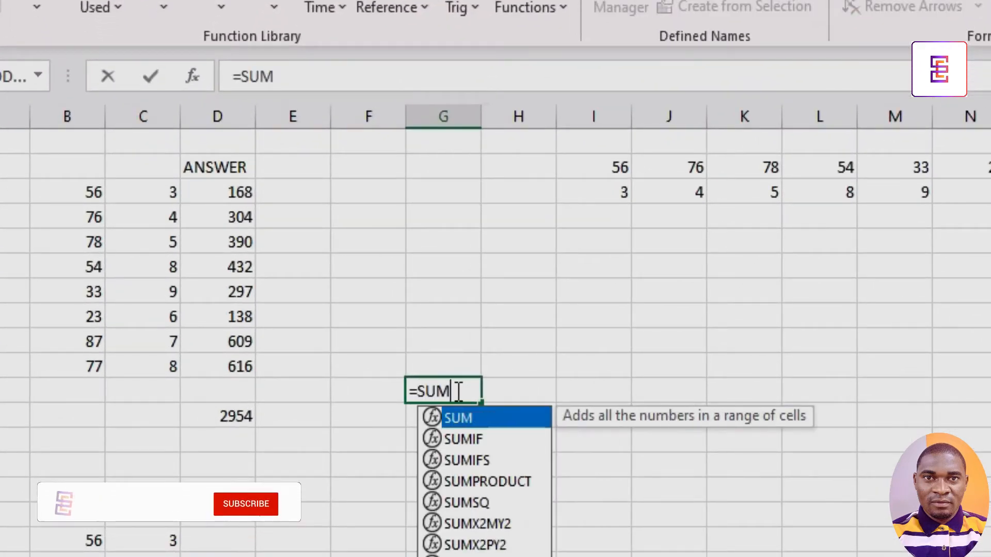
text(PRO)
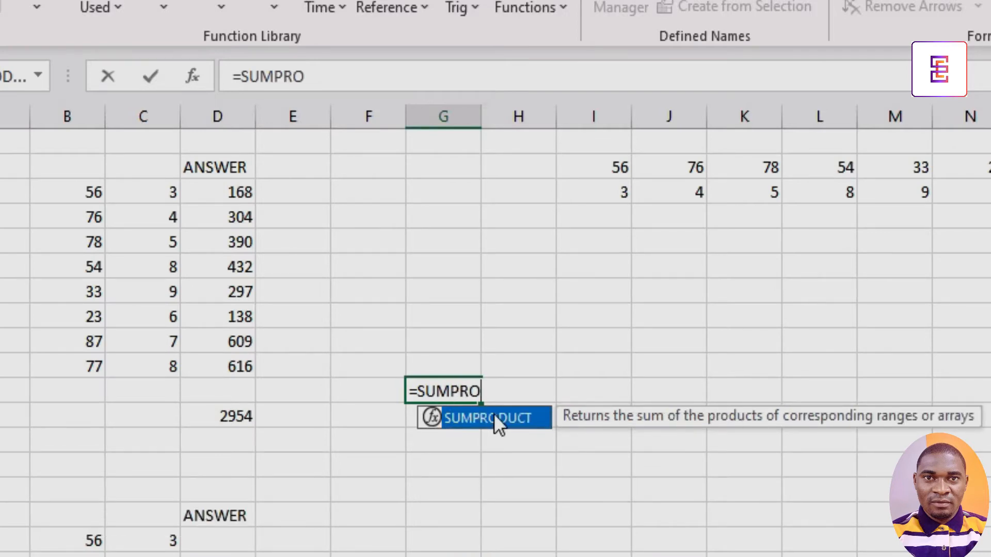
double_click(494, 416)
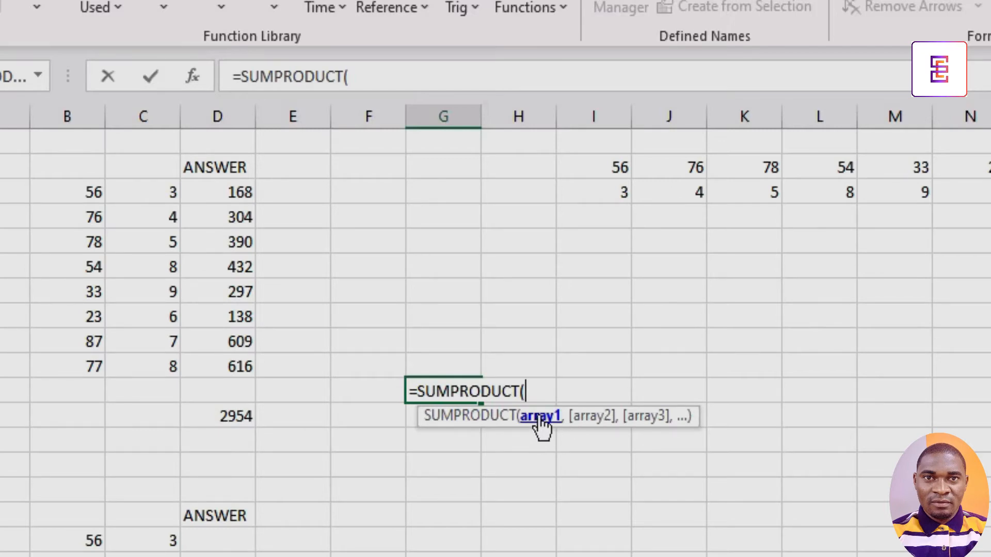
drag(86, 192, 70, 370)
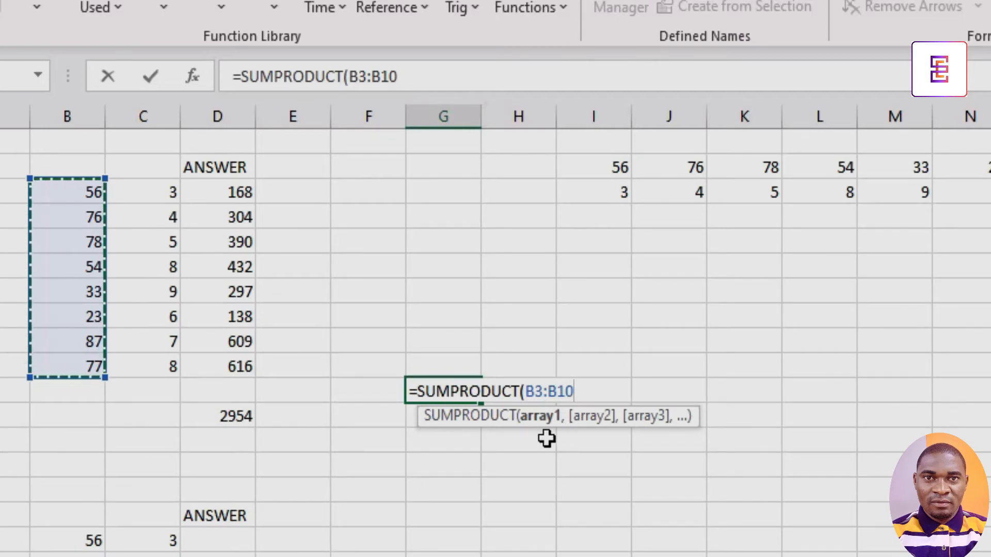
text(,)
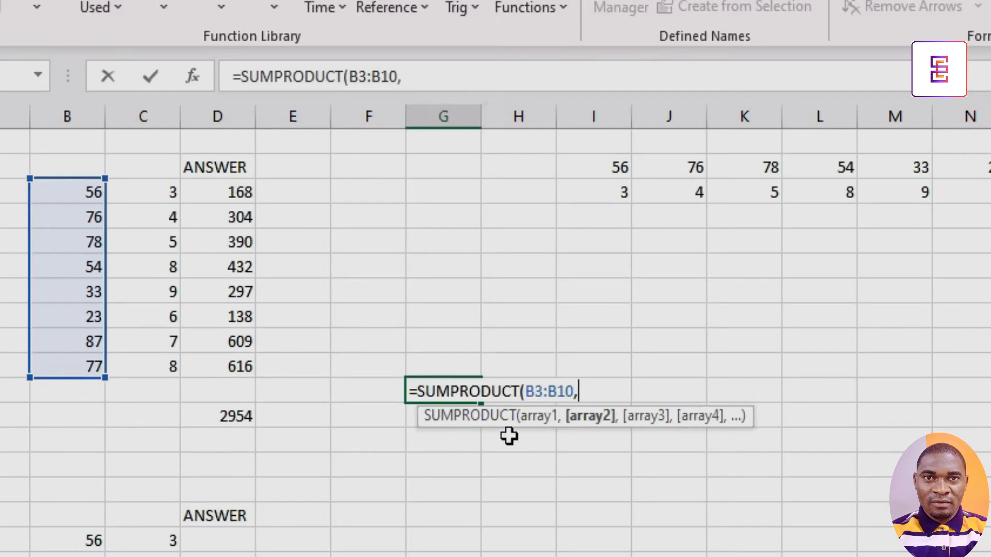
drag(164, 191, 160, 365)
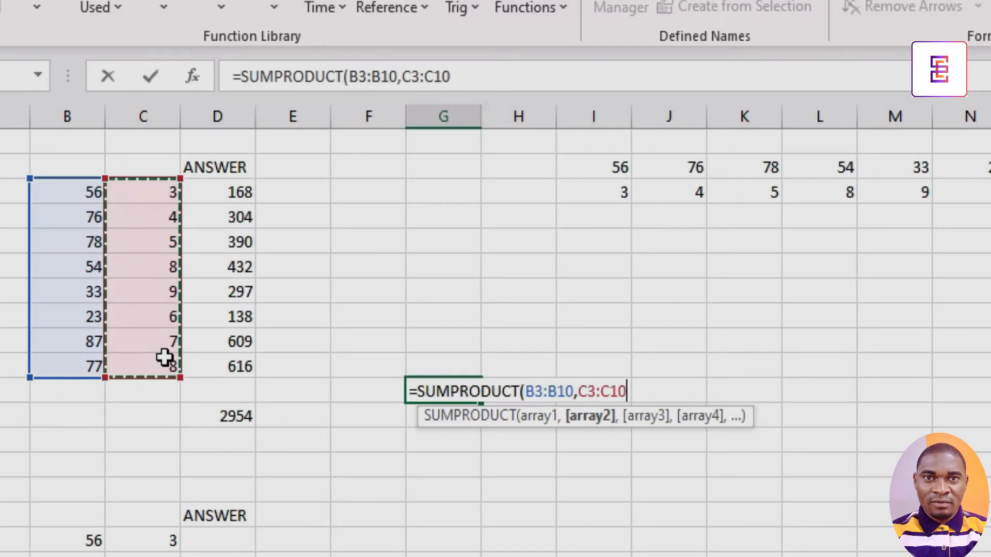
text())
key(Return)
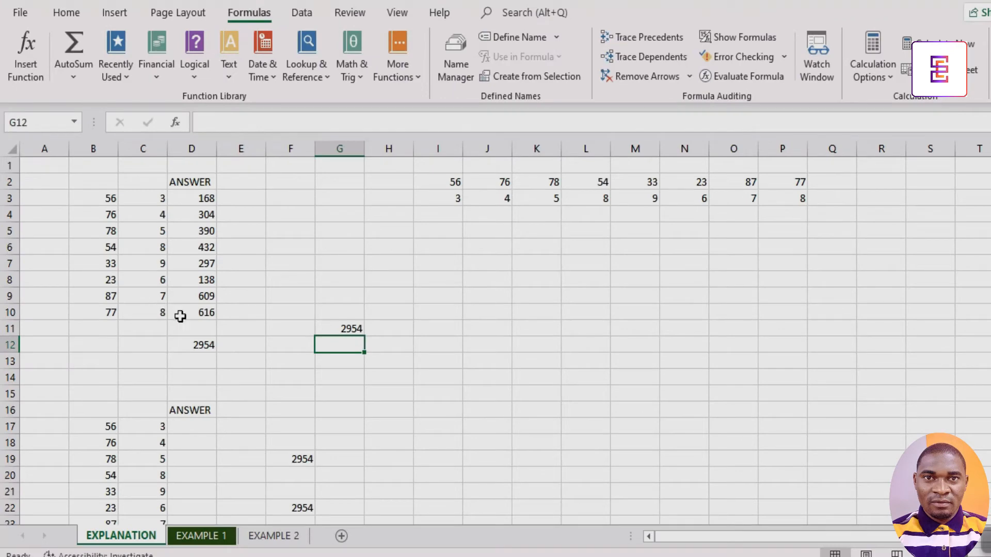
Examine the horizontal data in rows 2 and 3 of columns I to P by selecting its cells.
drag(445, 177, 797, 184)
click(546, 219)
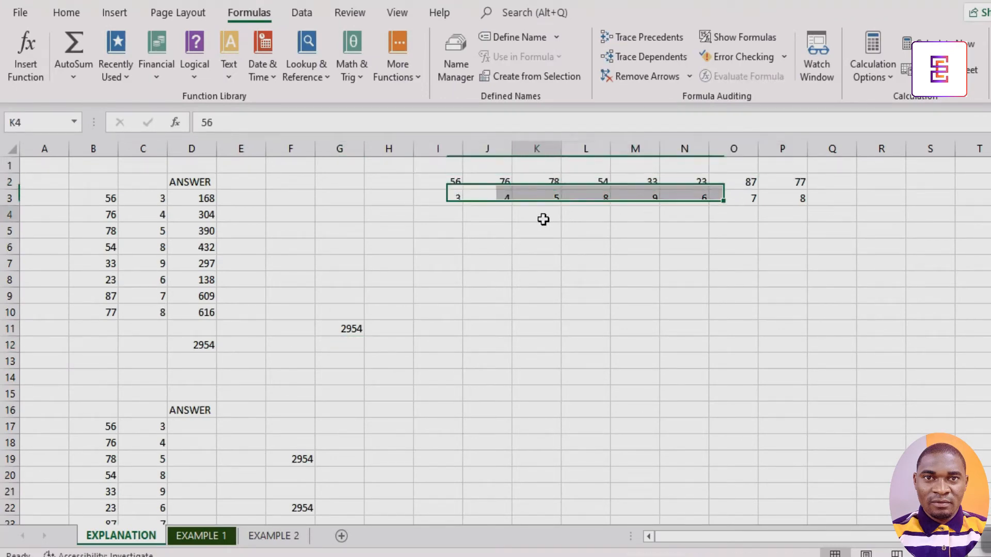
click(448, 182)
click(457, 202)
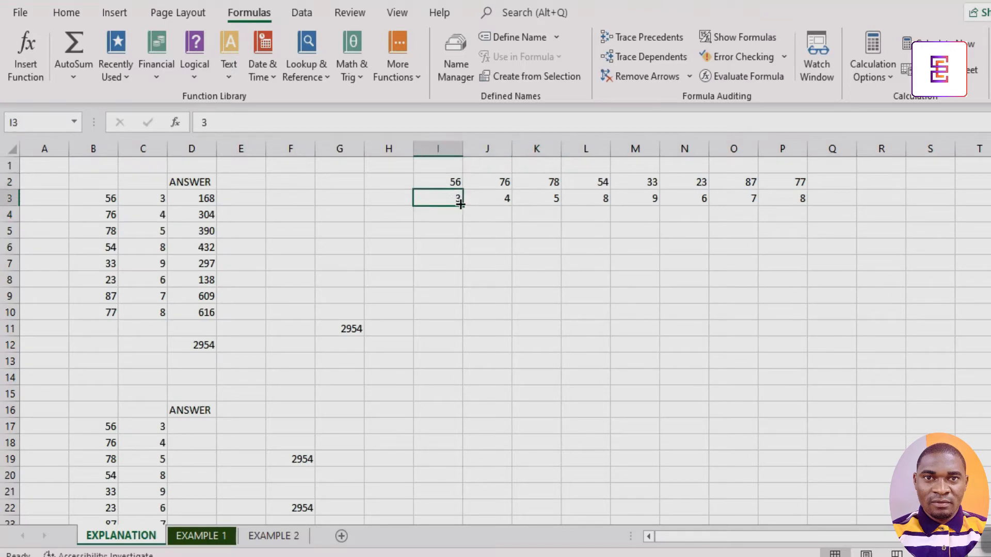
click(501, 182)
click(504, 198)
click(539, 184)
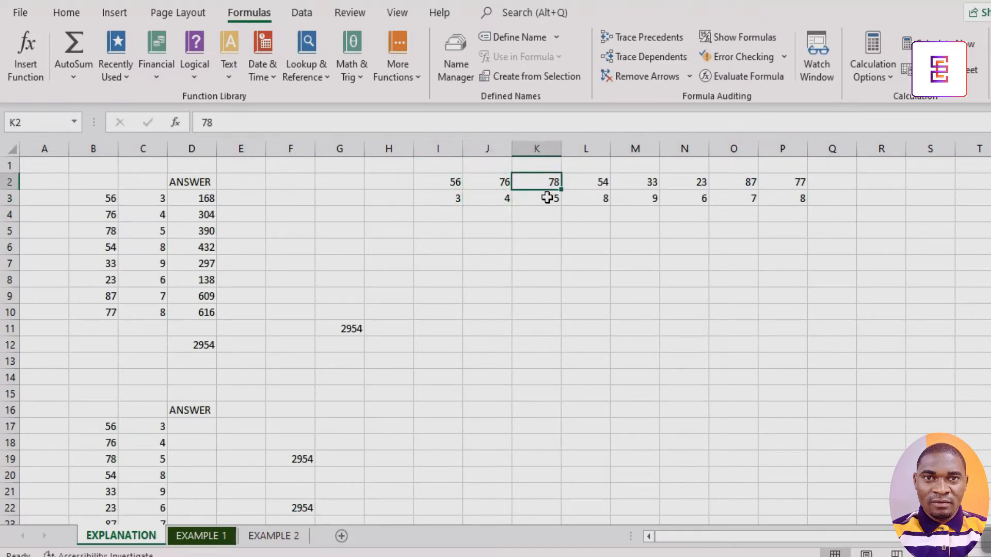
click(548, 198)
drag(457, 216, 799, 217)
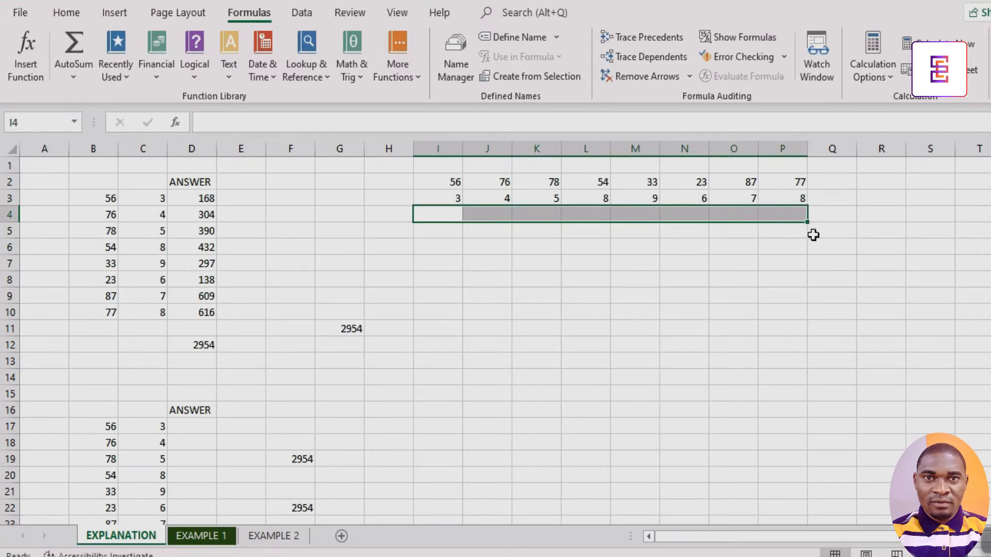
Enter =SUMPRODUCT(I2:P2,I3:P3) in cell Q5 by picking both row ranges on the sheet.
click(820, 233)
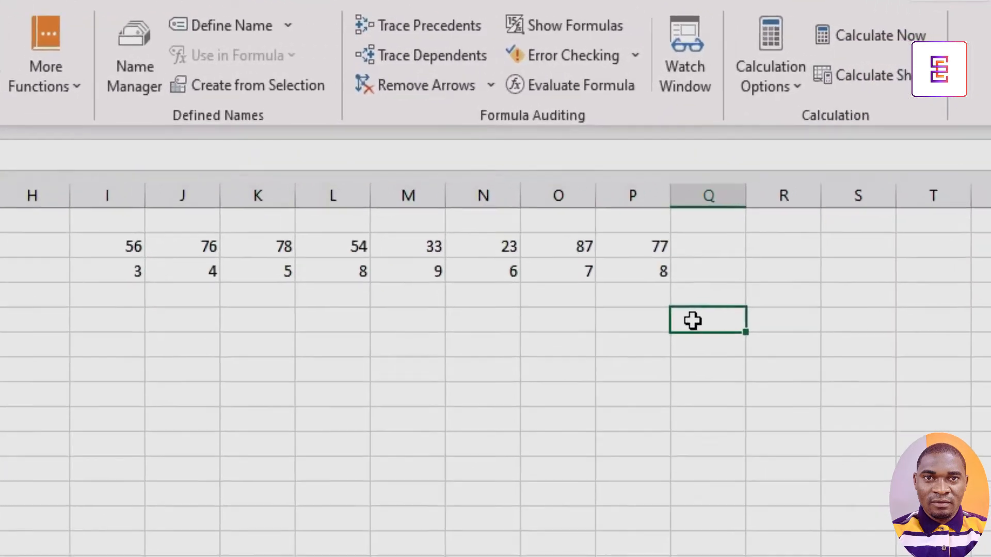
text(=)
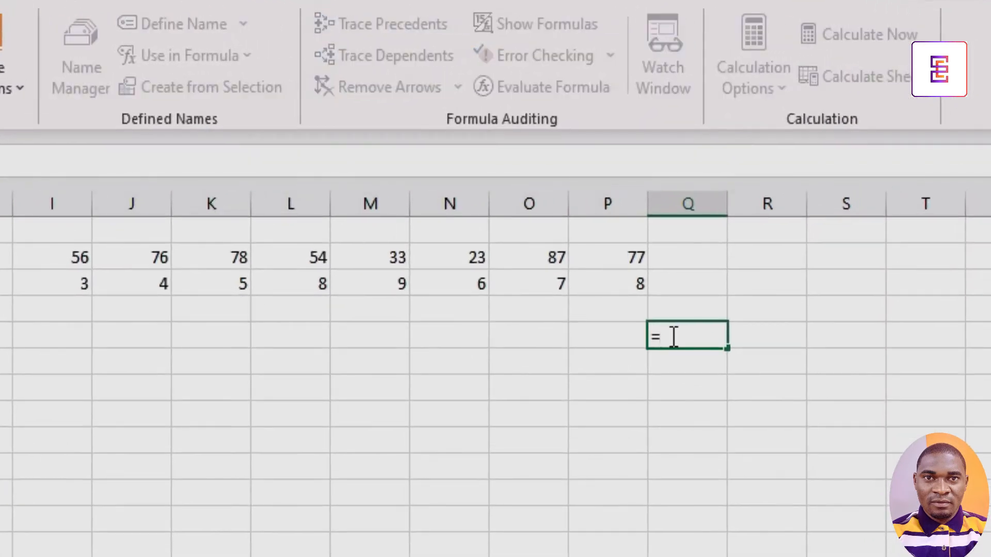
text(SUMPRO)
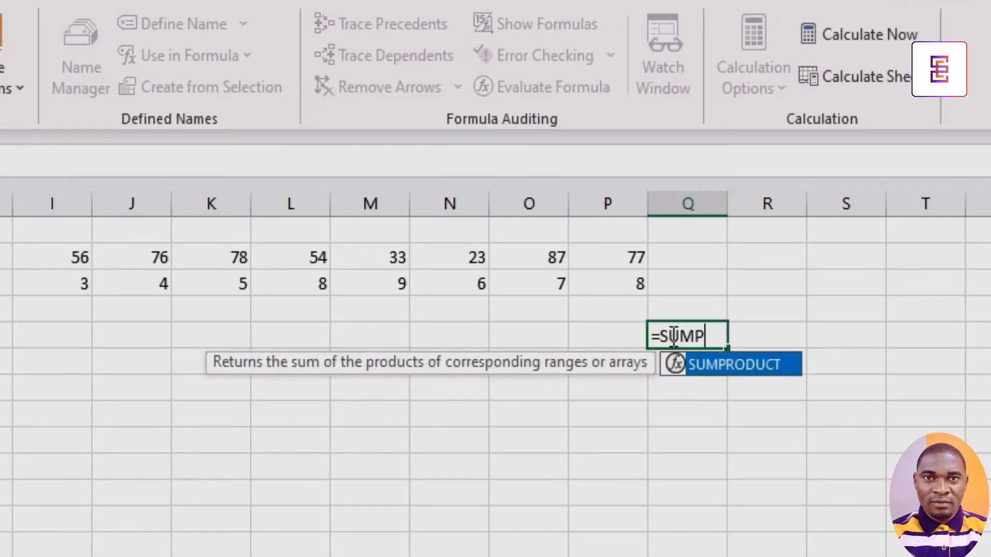
double_click(721, 366)
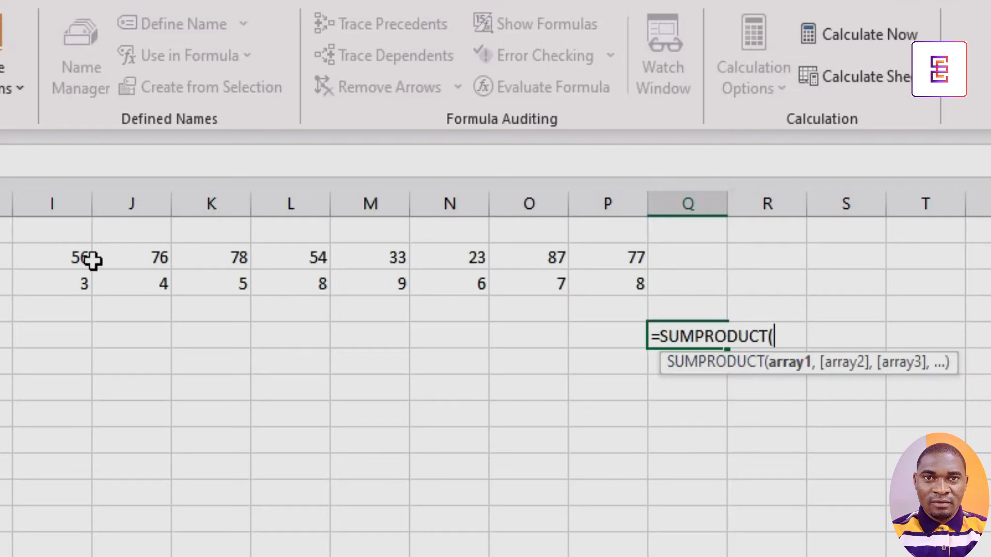
drag(65, 258, 183, 252)
drag(406, 256, 603, 264)
text(,)
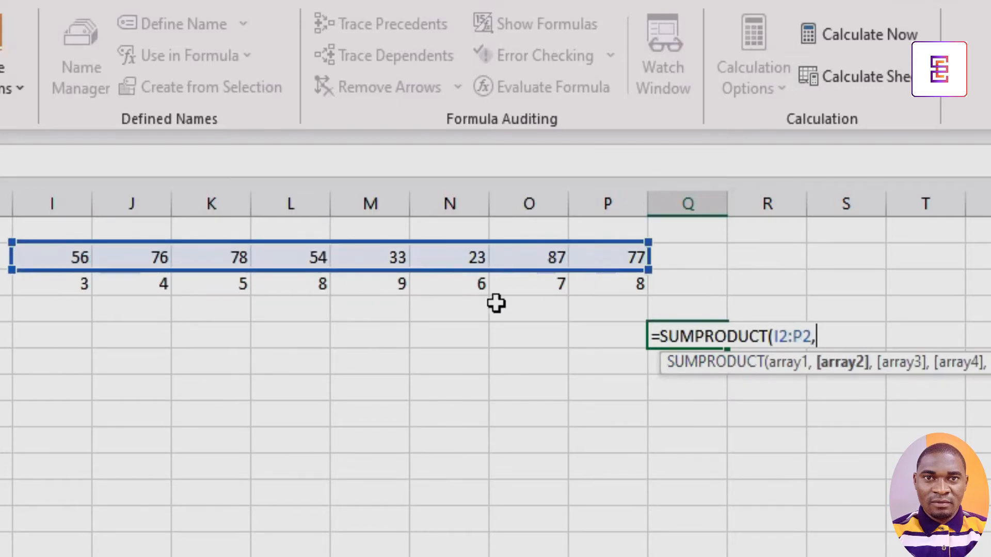
drag(62, 285, 604, 286)
text())
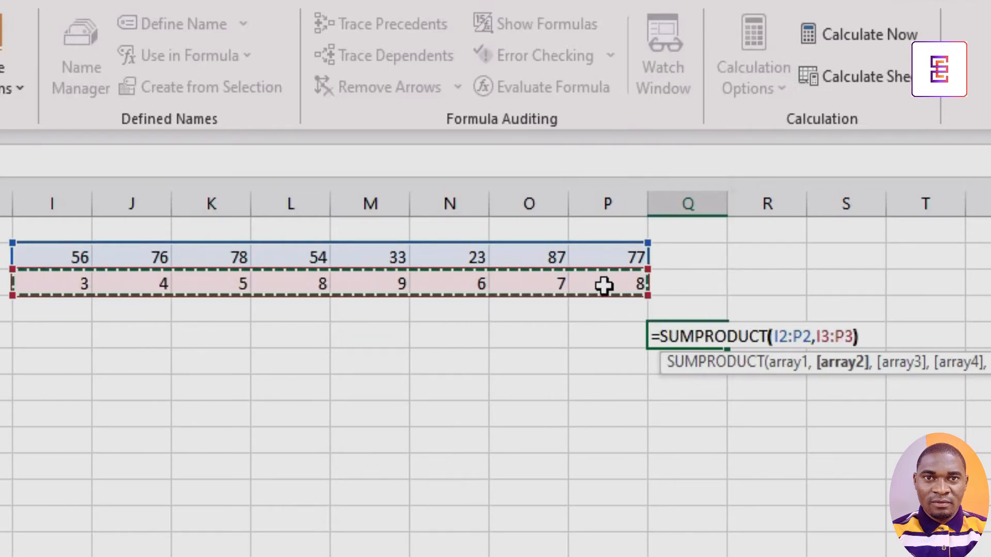
key(Return)
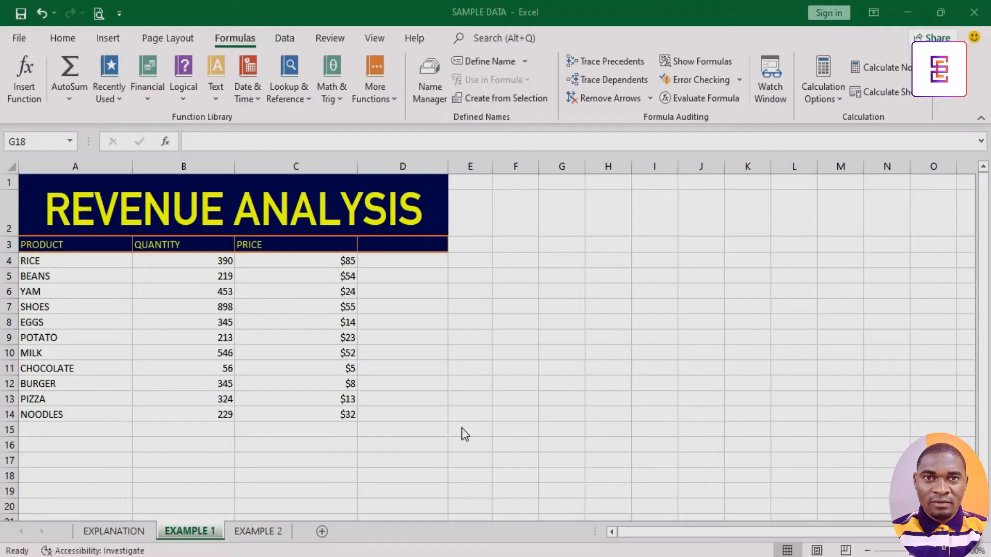
On the EXAMPLE 1 sheet, examine the product, quantity and price columns of the revenue table.
click(420, 433)
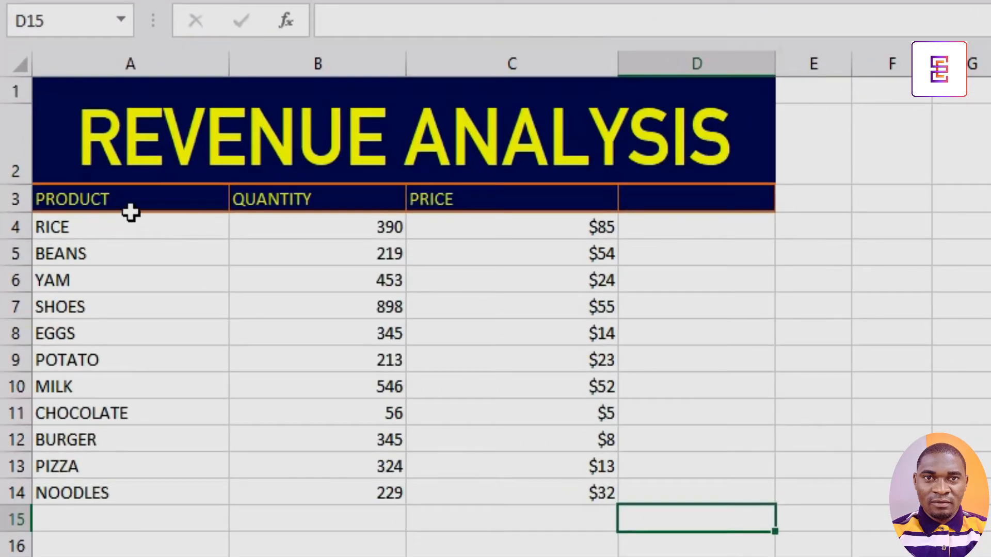
drag(77, 249, 114, 494)
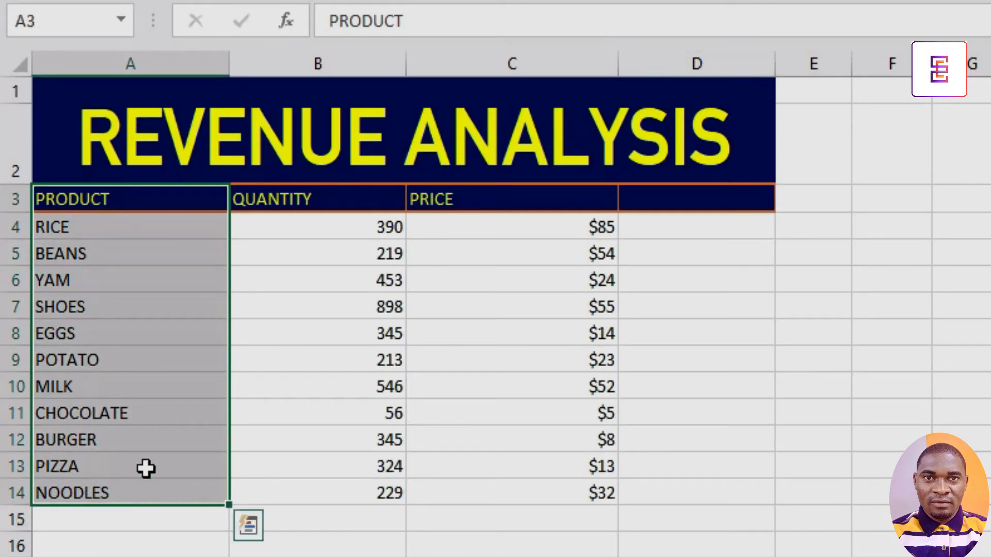
drag(334, 220, 365, 462)
drag(528, 232, 518, 497)
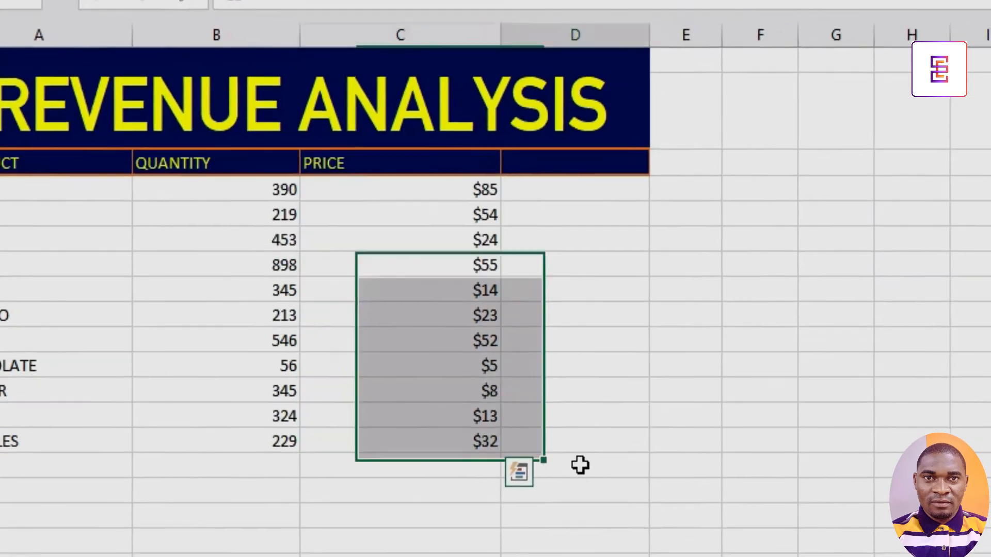
Enter =SUMPRODUCT(B4:B14,C4:C14) in cell D15 to total quantity times price.
click(580, 465)
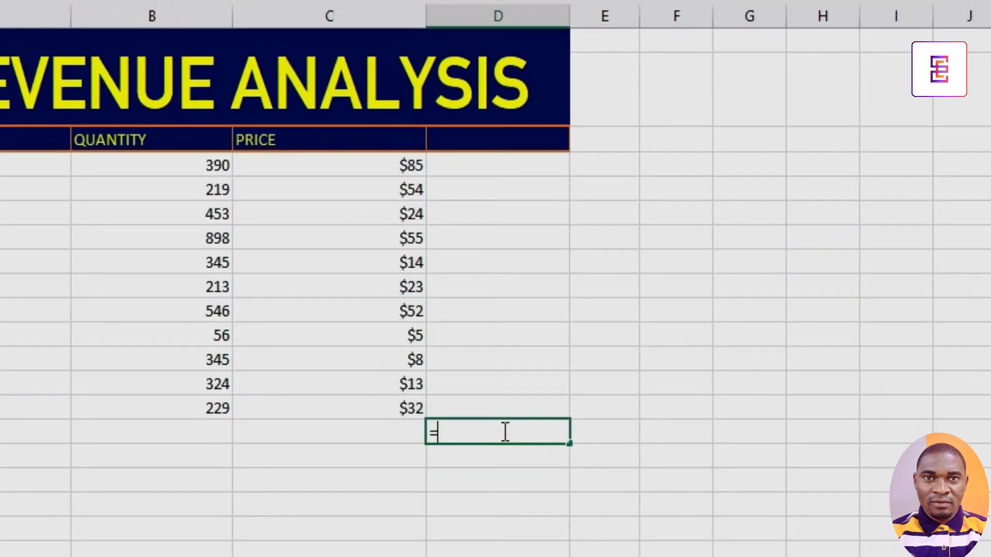
text(=SUM)
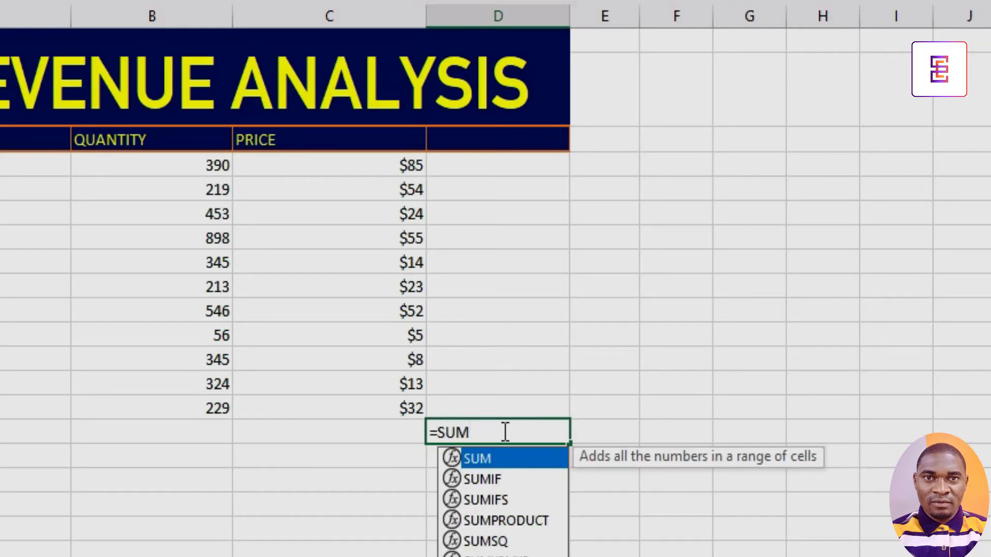
text(PRO)
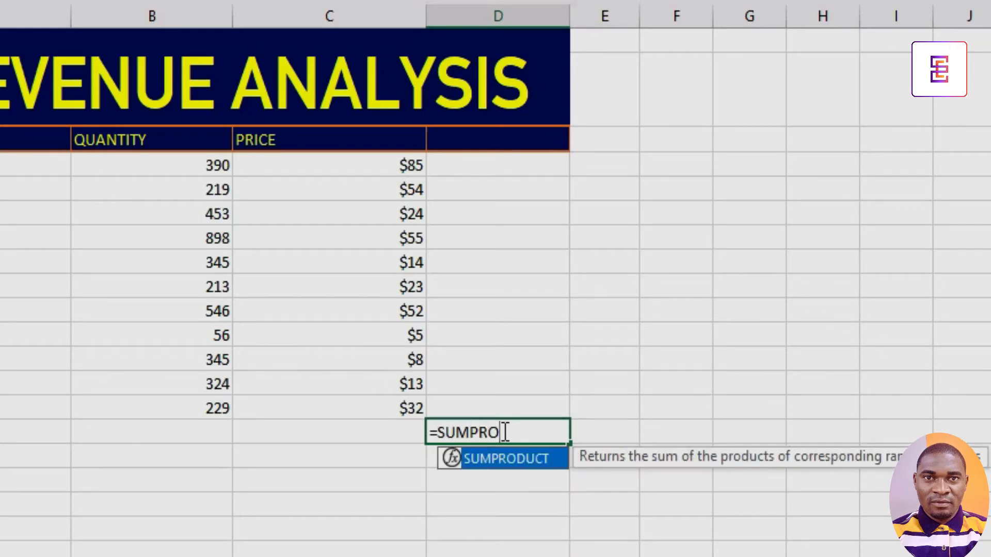
text(D)
double_click(512, 465)
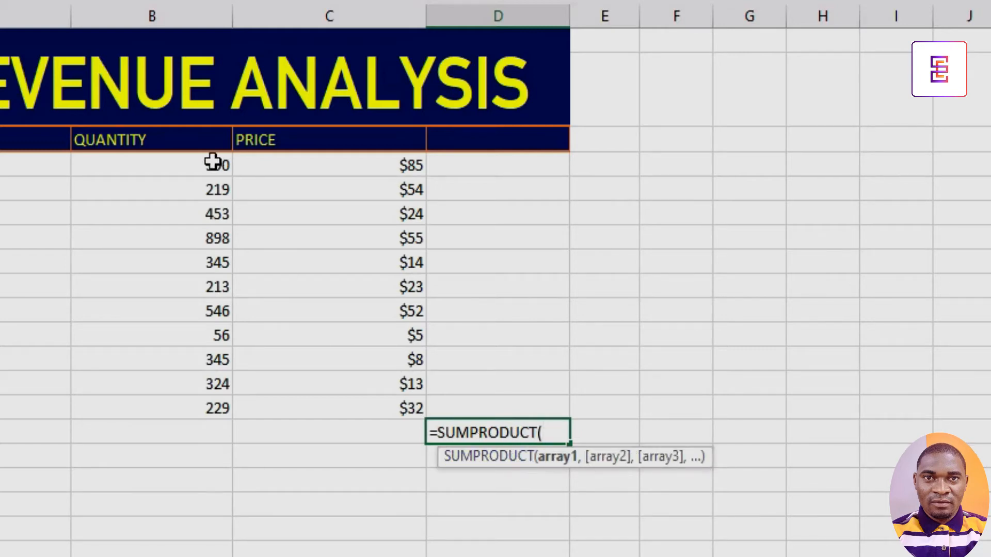
drag(212, 163, 206, 405)
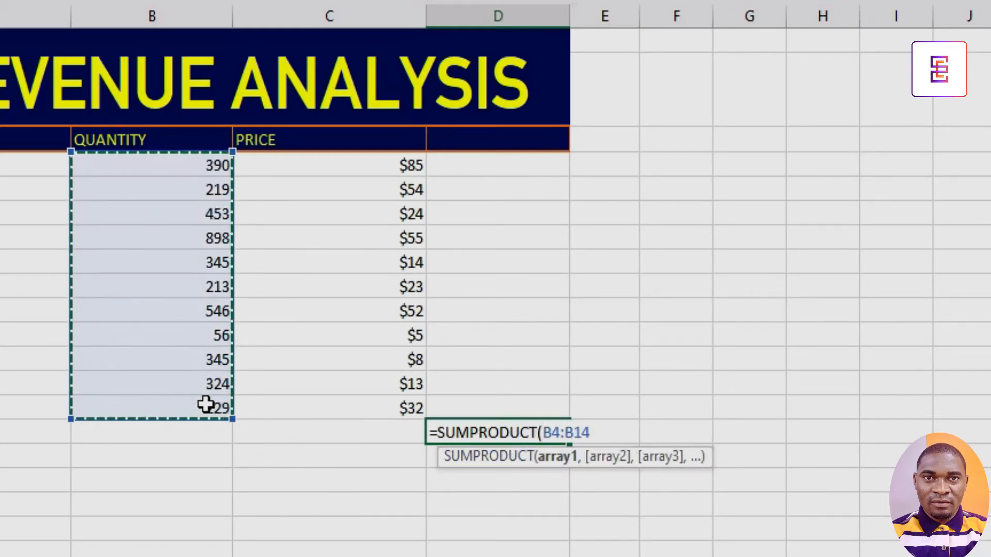
text(,)
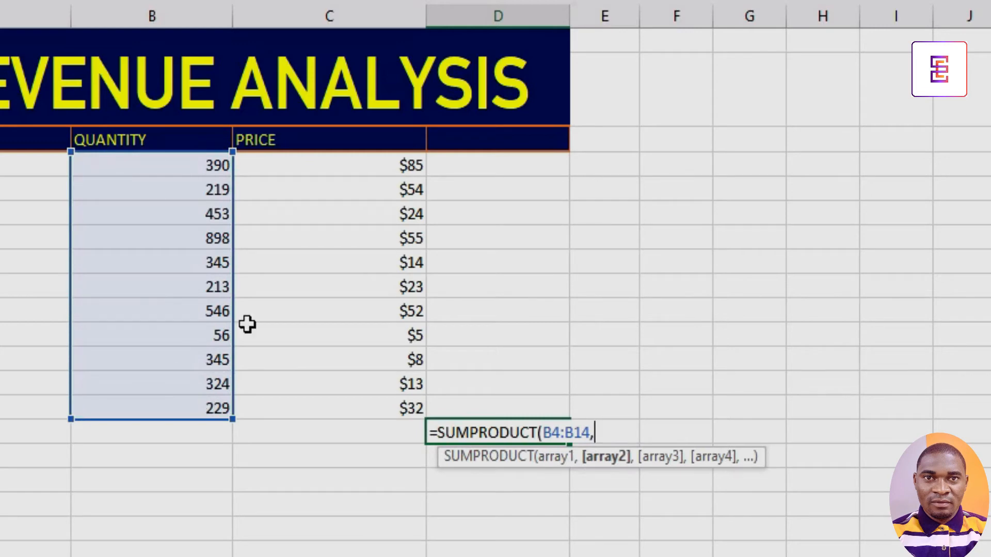
drag(351, 166, 325, 401)
text())
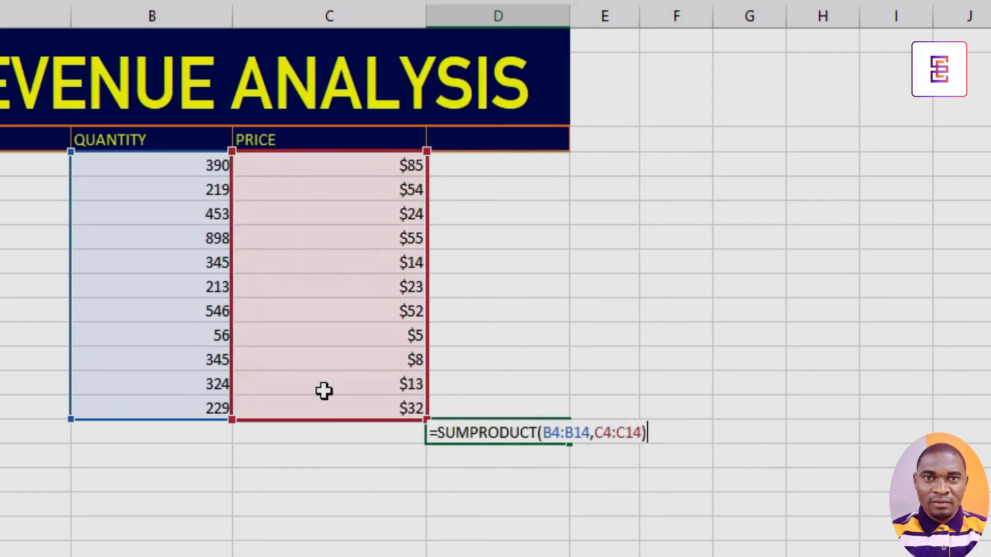
key(Return)
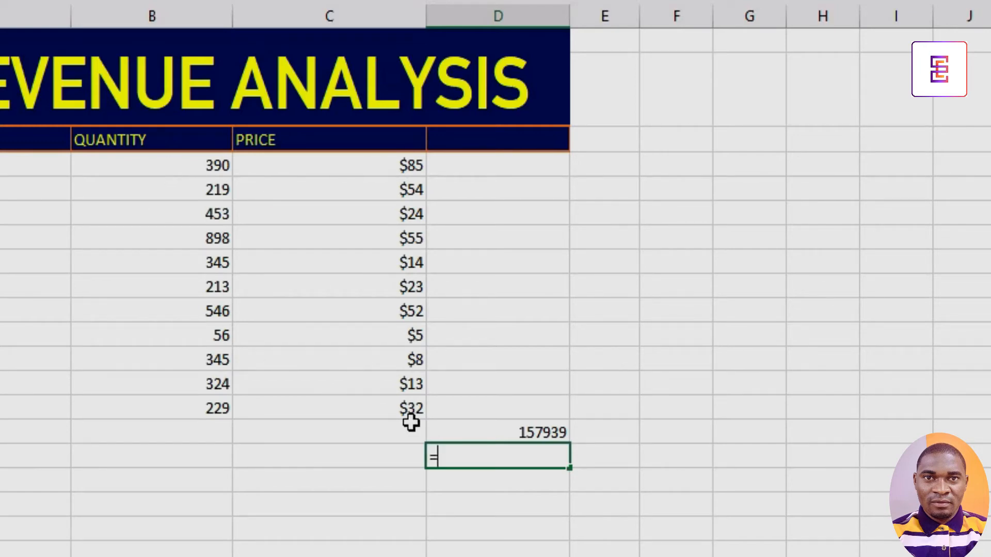
Enter =SUMPRODUCT(C4:C14,B4:B14) in cell D16, picking the price range first and the quantity range second.
text(SUMP)
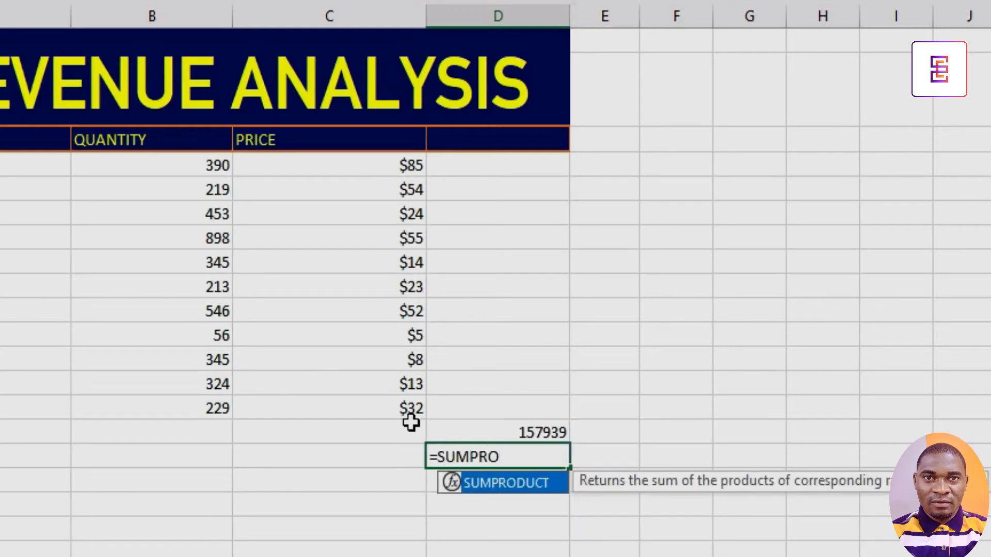
text(RO)
double_click(487, 479)
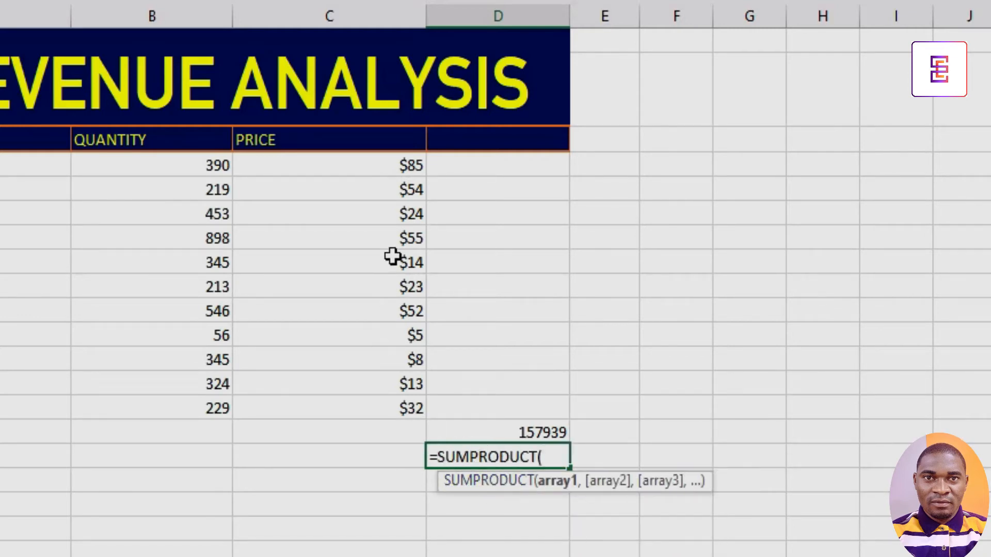
drag(394, 162, 375, 408)
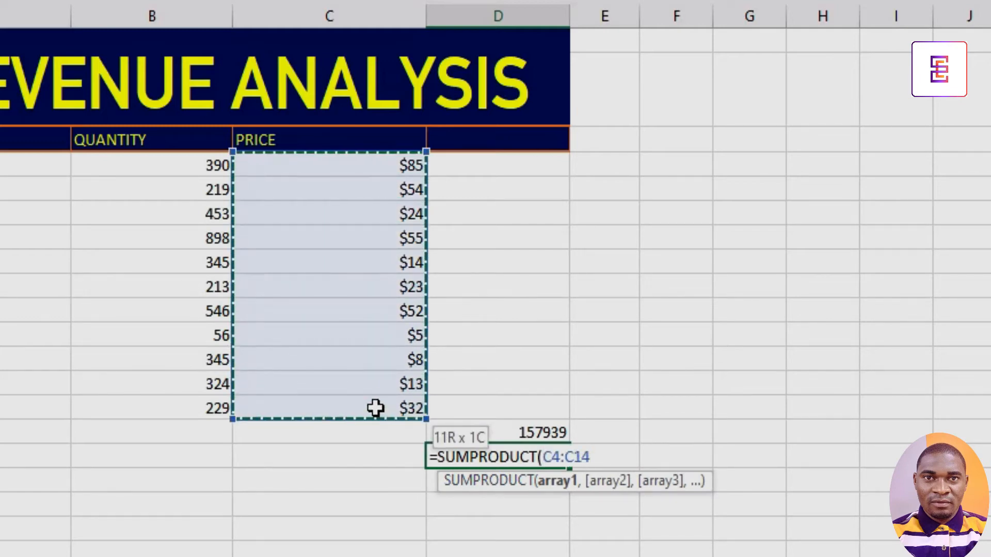
text(,)
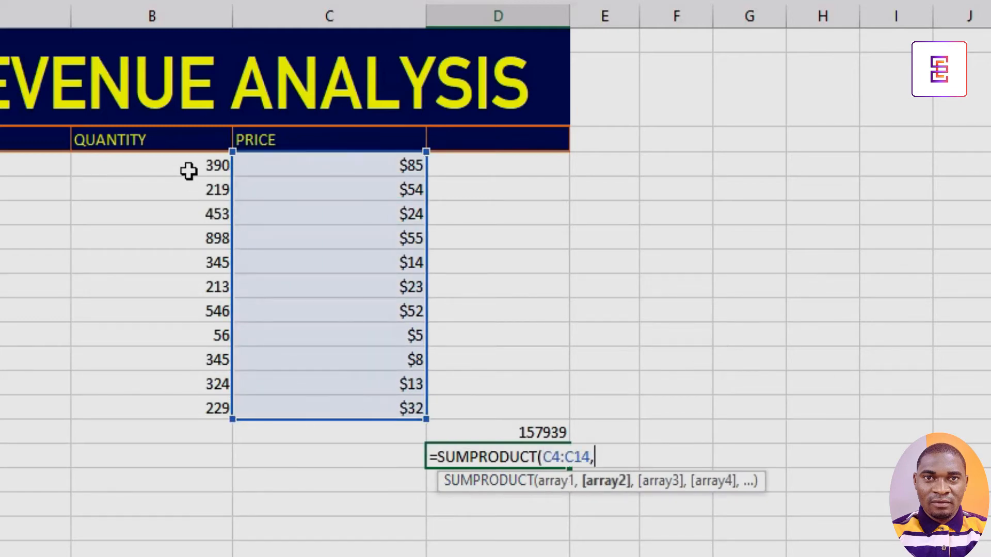
drag(188, 170, 172, 409)
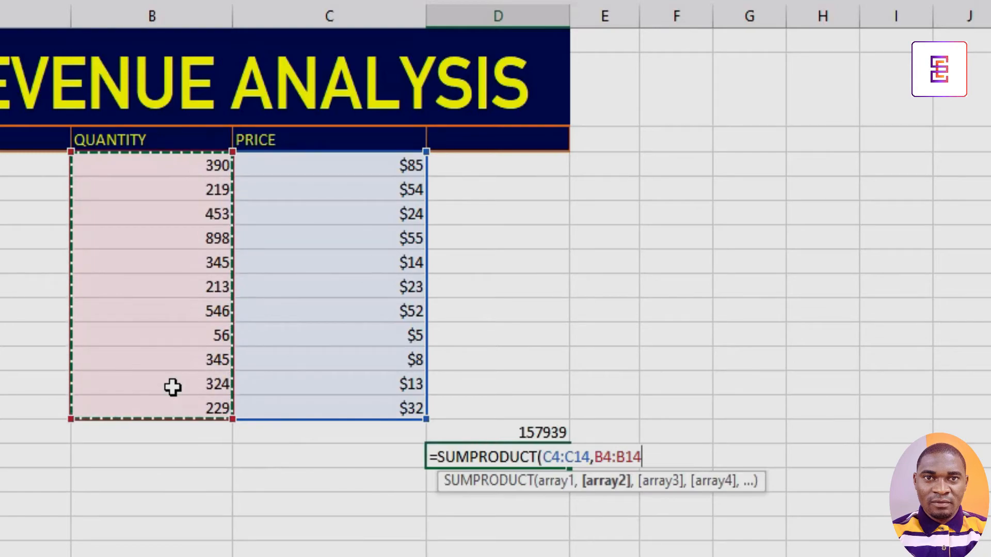
text())
key(Return)
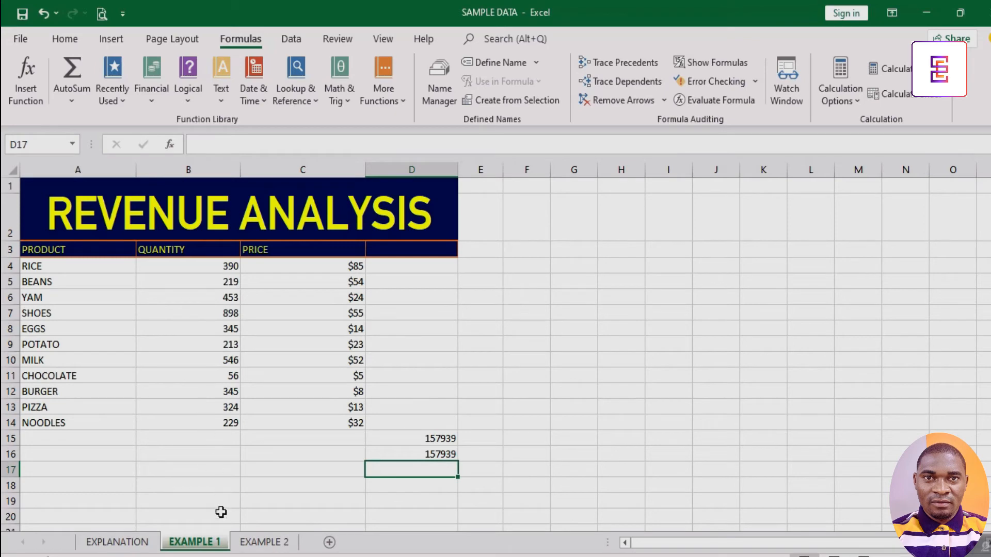
On the EXAMPLE 2 sheet, examine the credits, GP and PE columns of the CGPA calculation table.
click(264, 542)
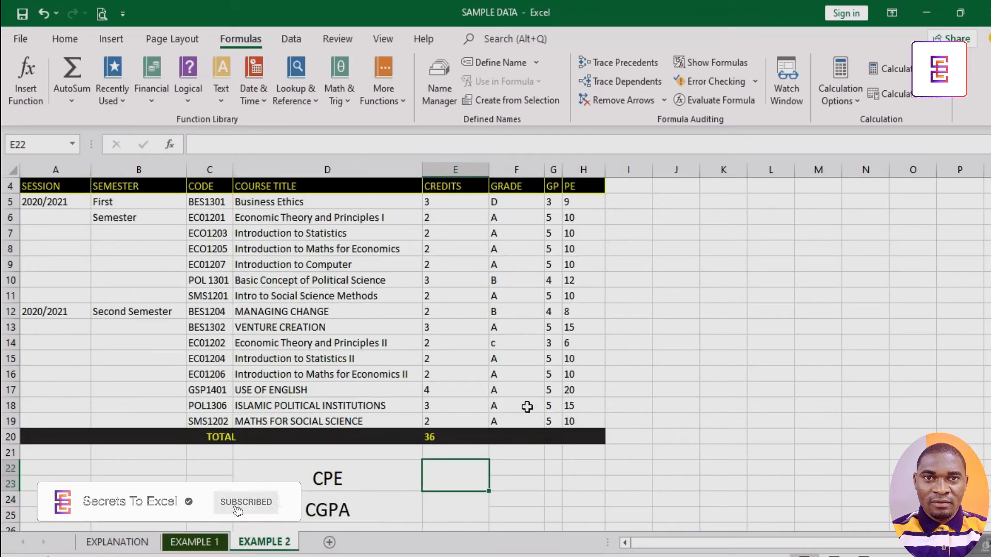
scroll(529, 411, down, 1)
scroll(531, 416, up, 2)
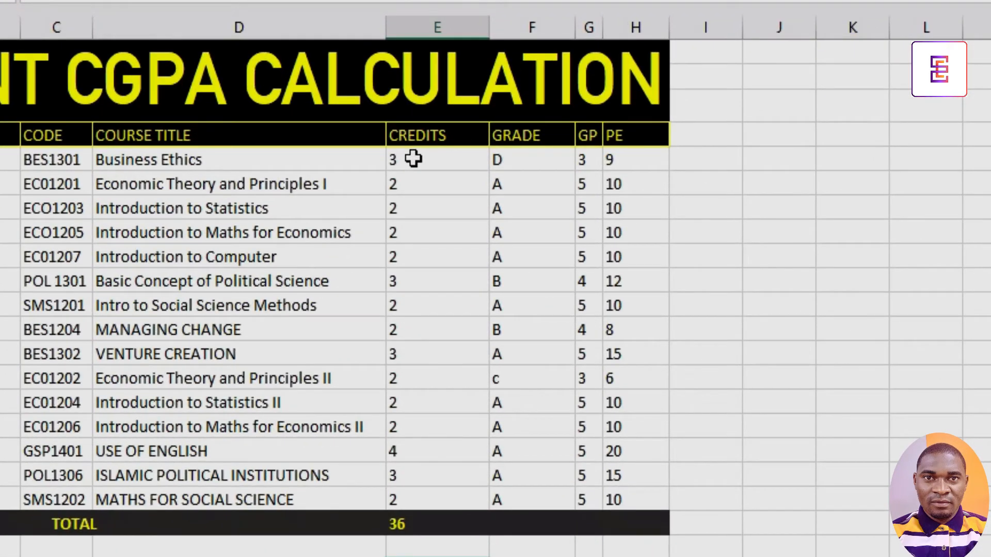
click(413, 159)
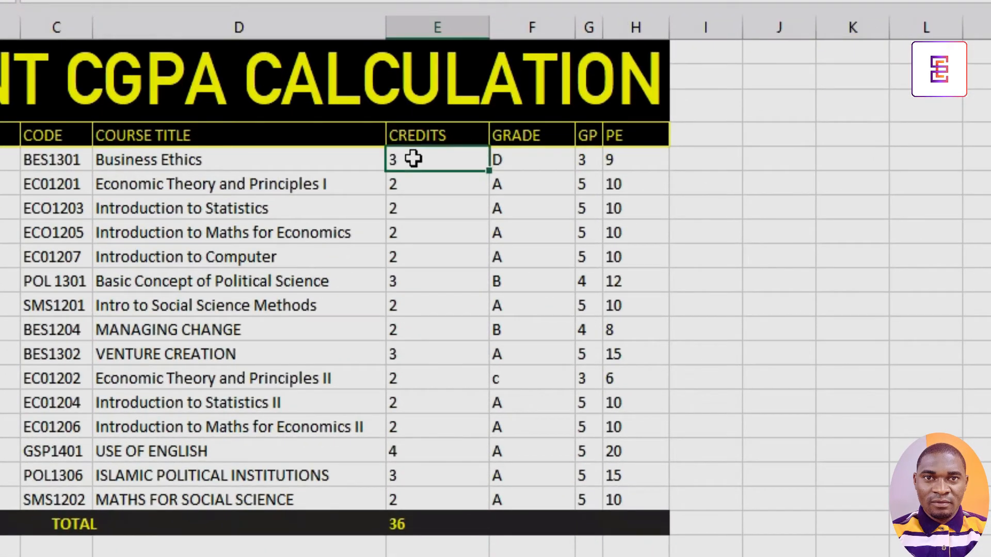
key(Right)
key(Right)
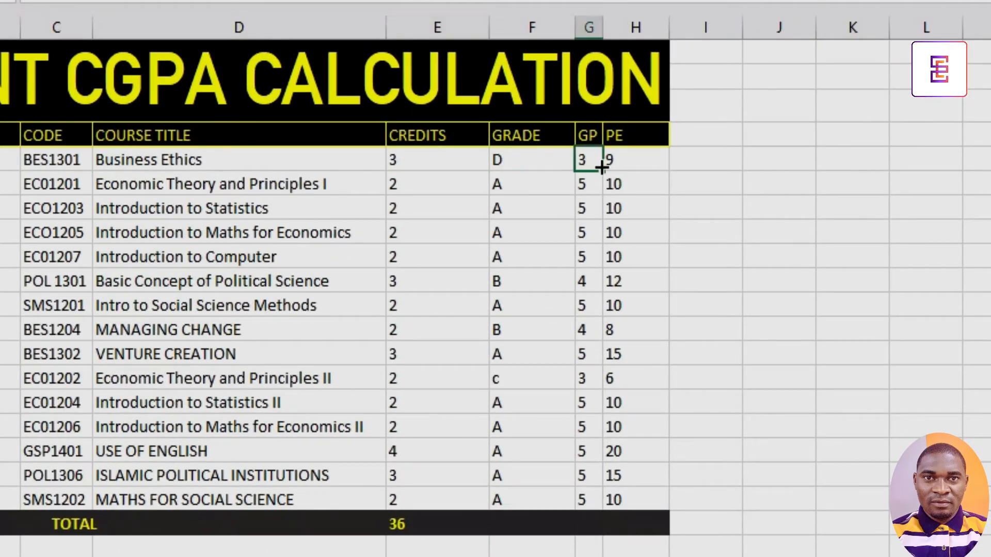
key(Right)
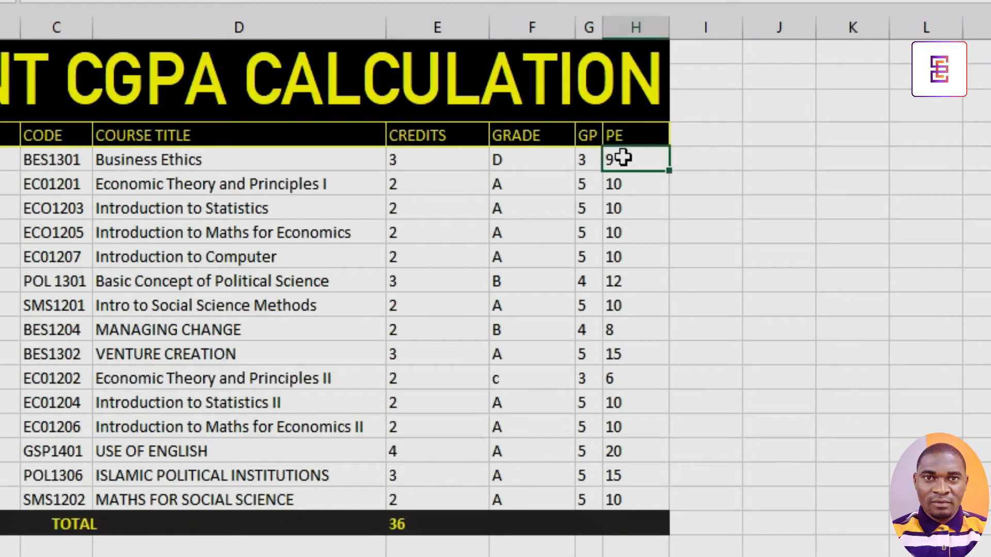
click(400, 181)
click(580, 183)
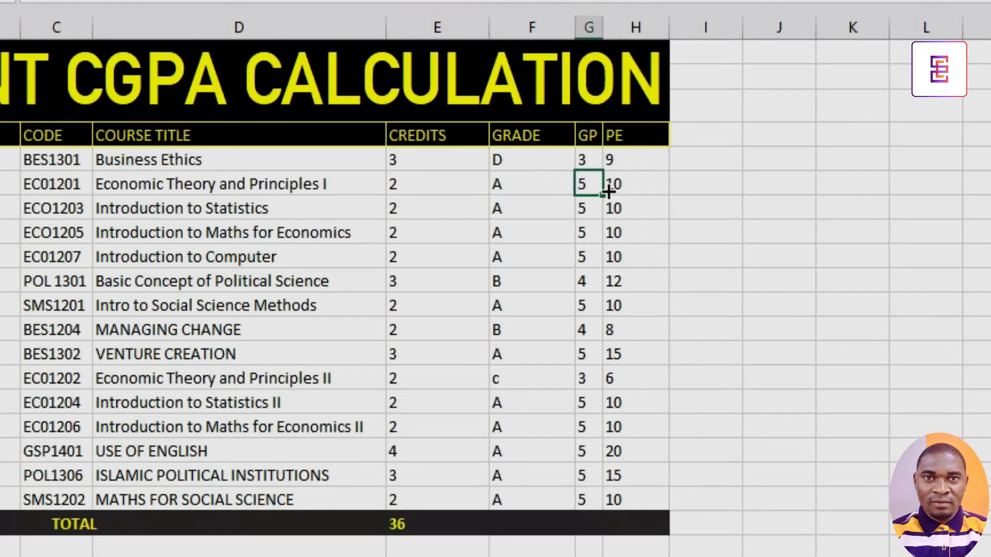
click(616, 187)
click(434, 211)
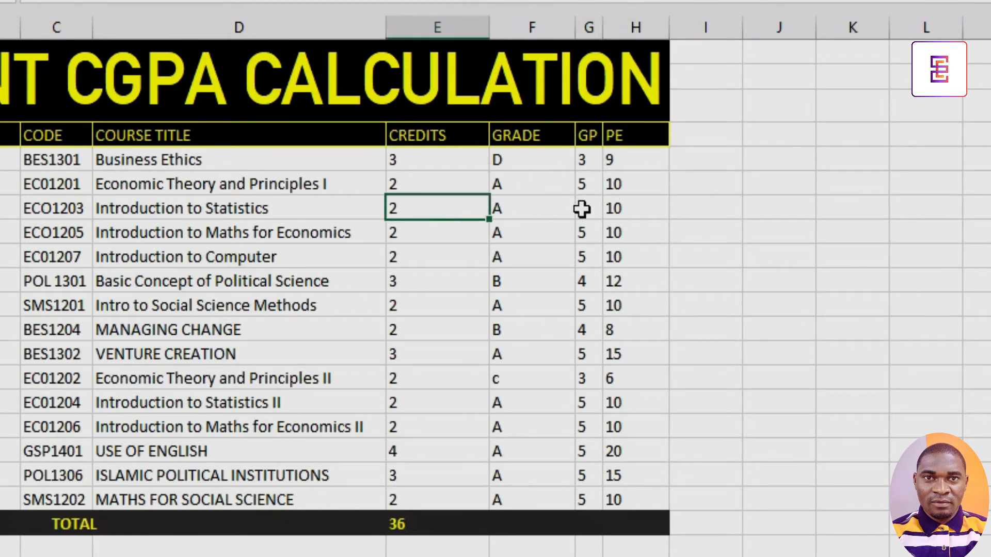
click(582, 209)
click(627, 213)
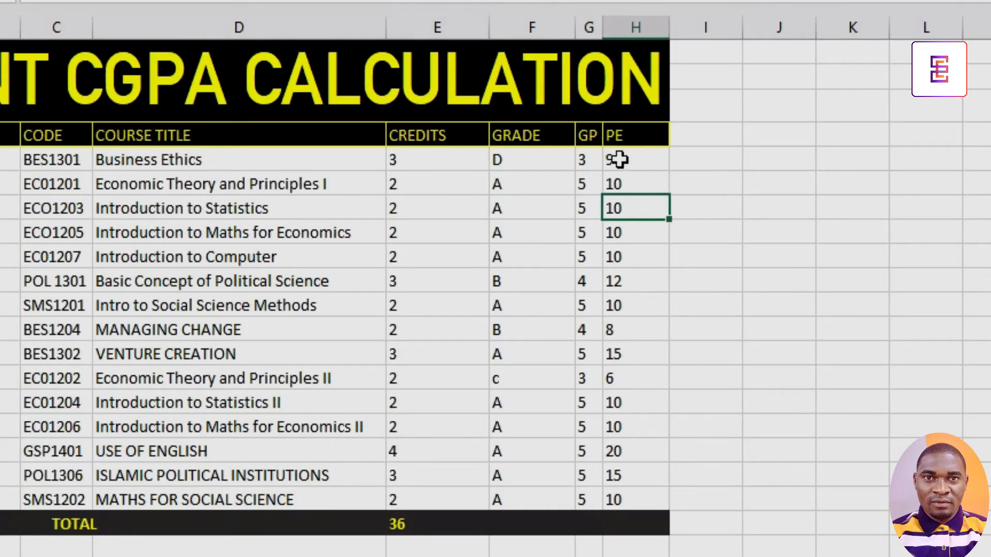
drag(618, 160, 618, 499)
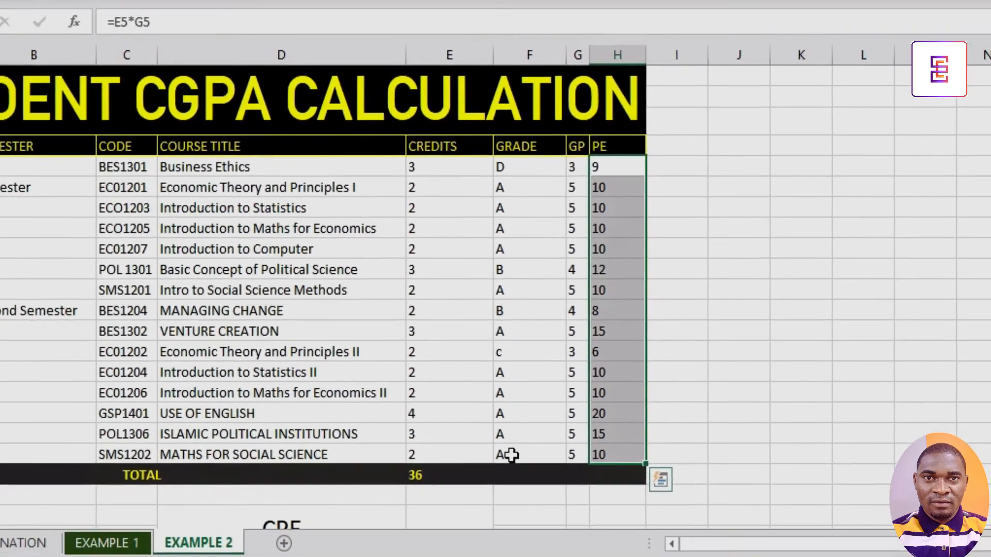
Enter =SUMPRODUCT(E5:E19,G5:G19) in the CPE cell E22 to total credits times grade points.
scroll(495, 496, down, 1)
click(438, 449)
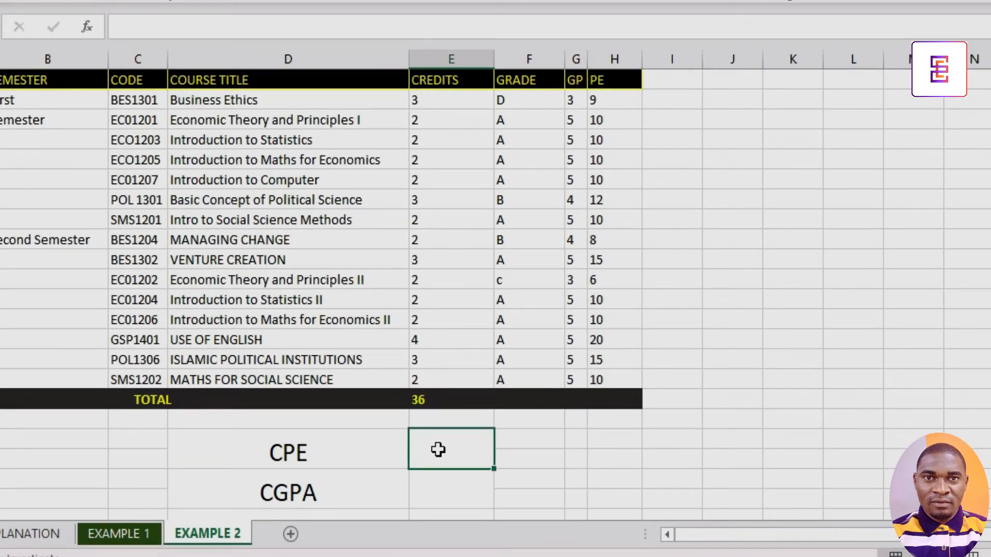
text(=S)
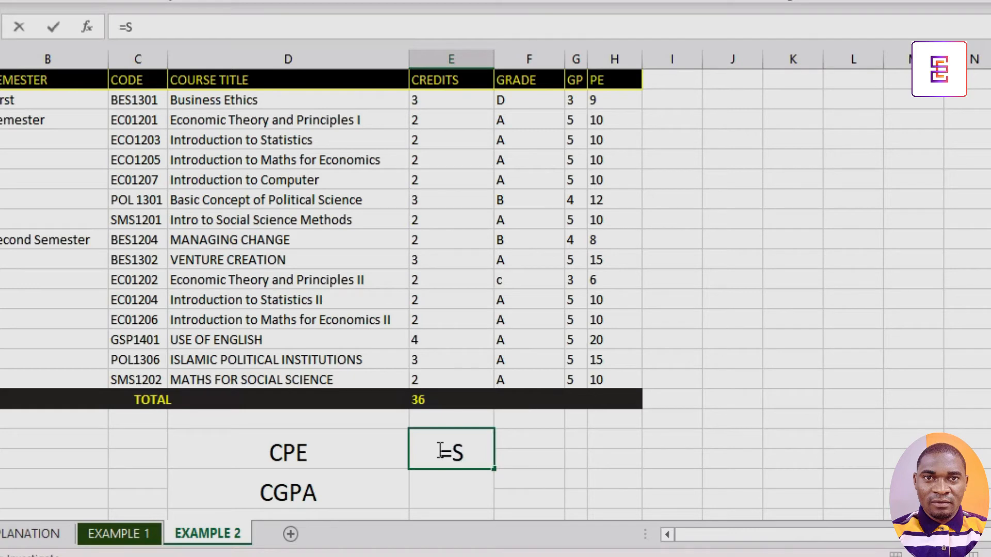
text(UMPR)
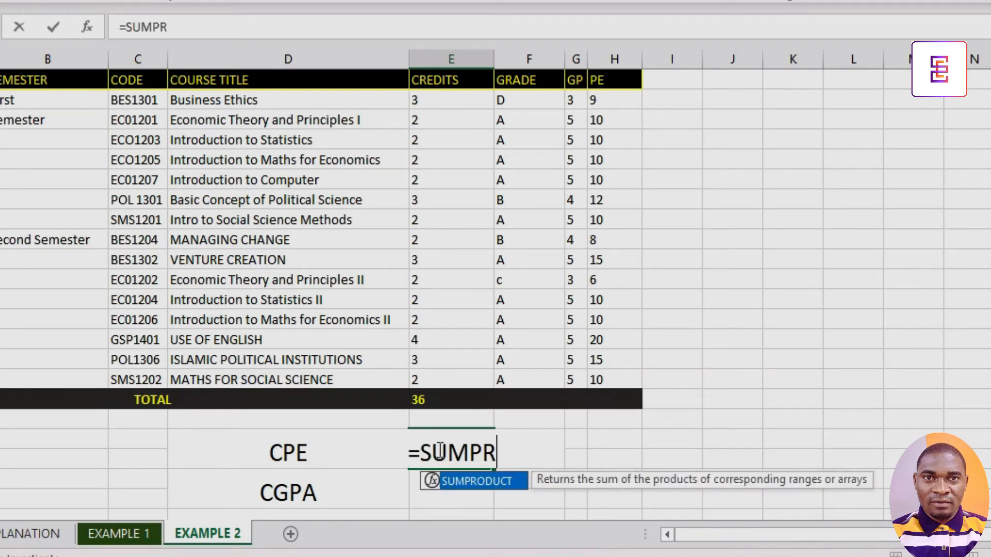
text(O)
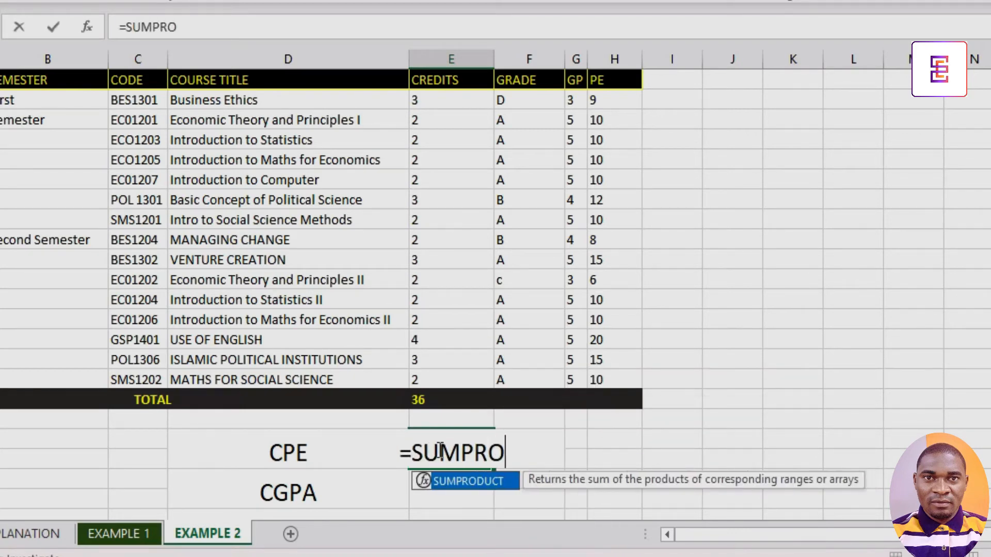
double_click(485, 482)
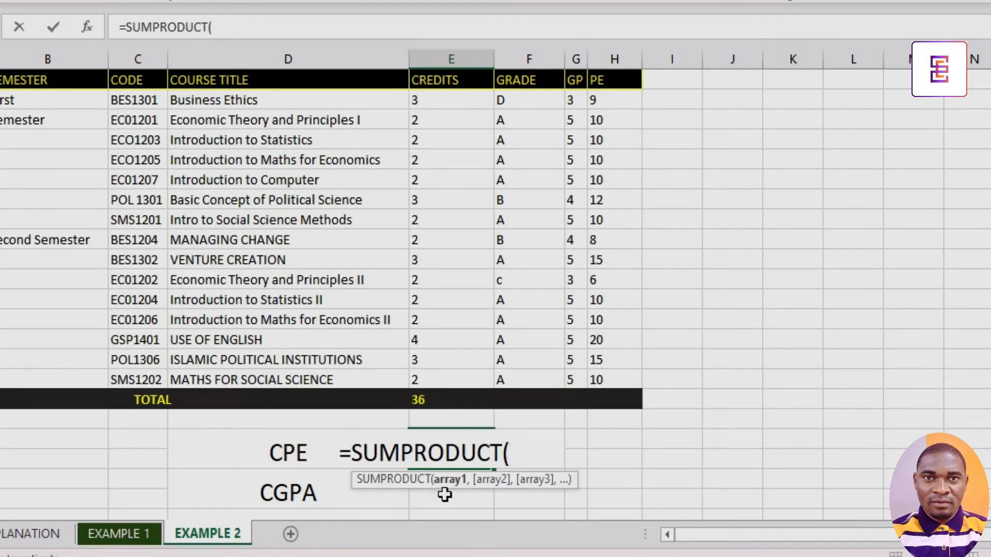
drag(444, 100, 436, 381)
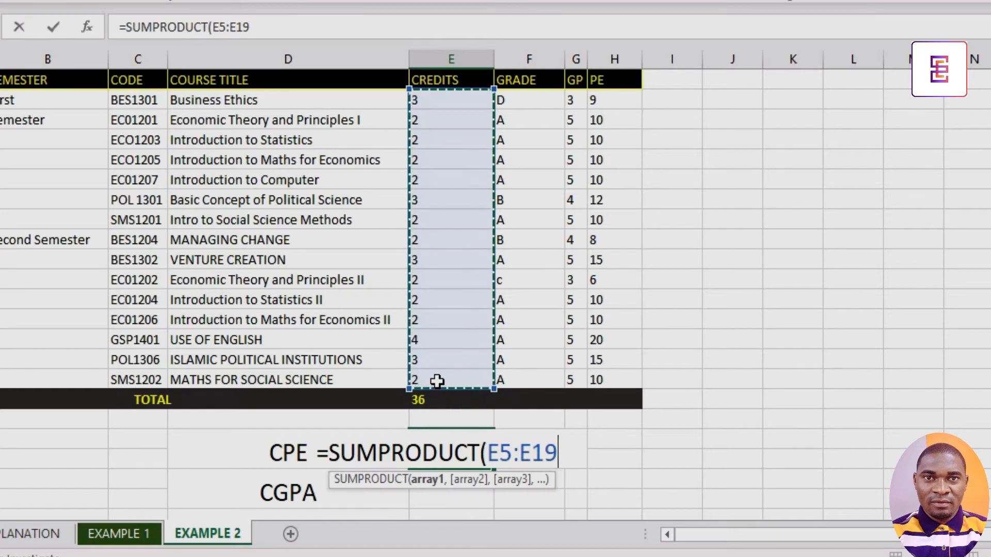
text(,)
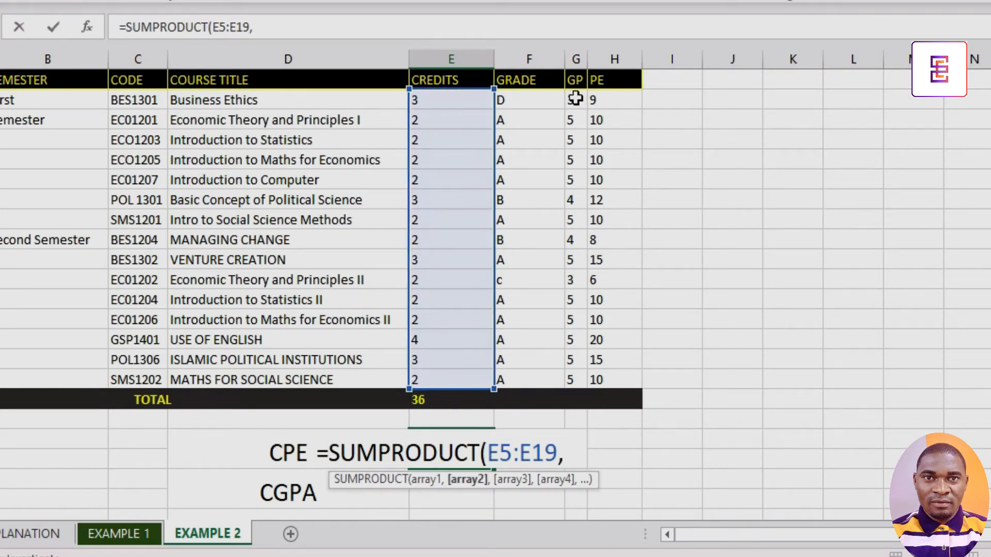
drag(576, 98, 566, 386)
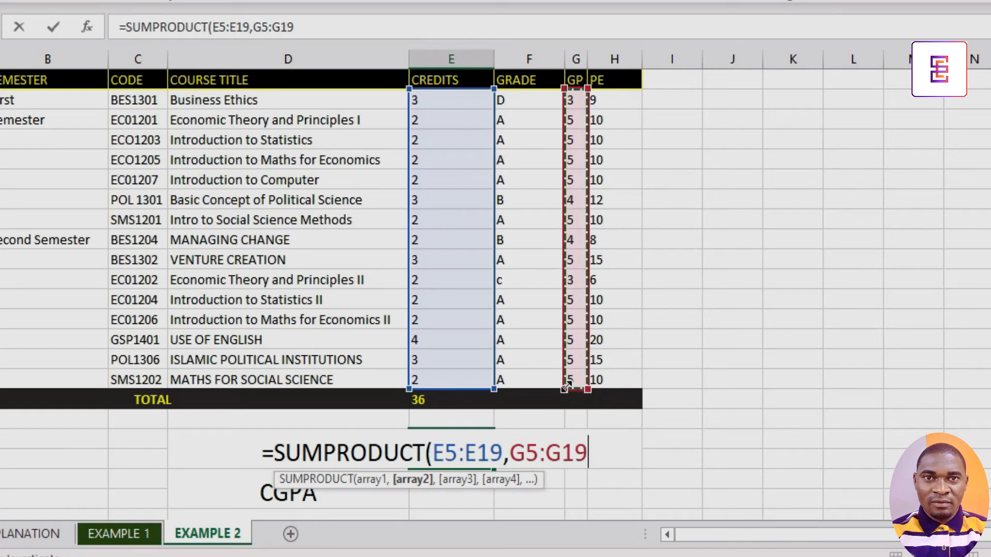
text())
key(Return)
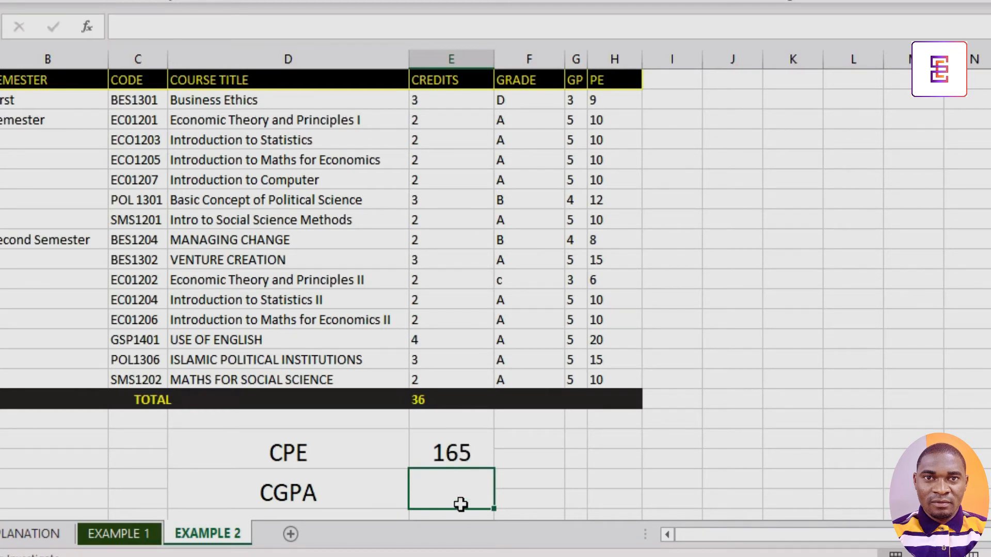
Enter =E22/E20 in the CGPA cell to divide the CPE by the total credits.
text(=)
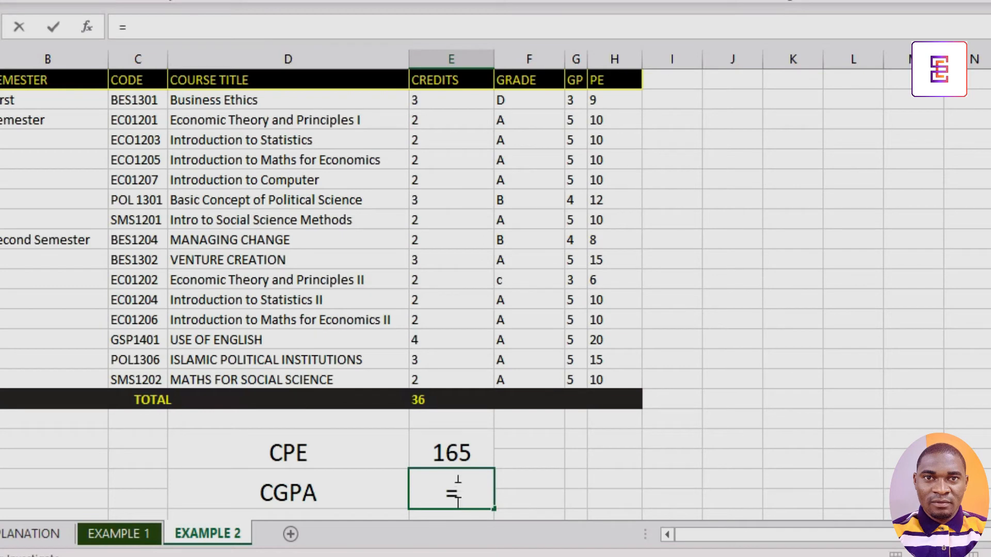
click(456, 443)
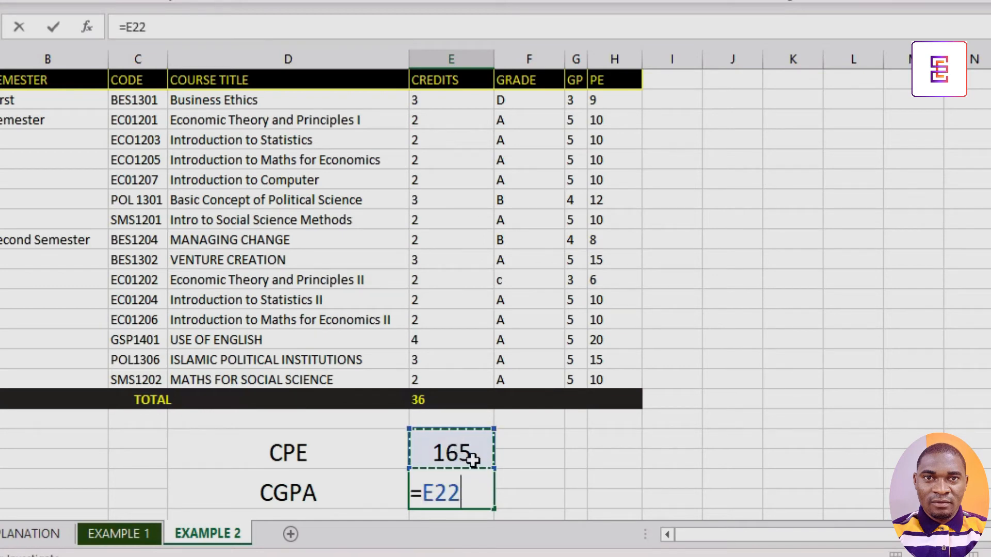
text(/)
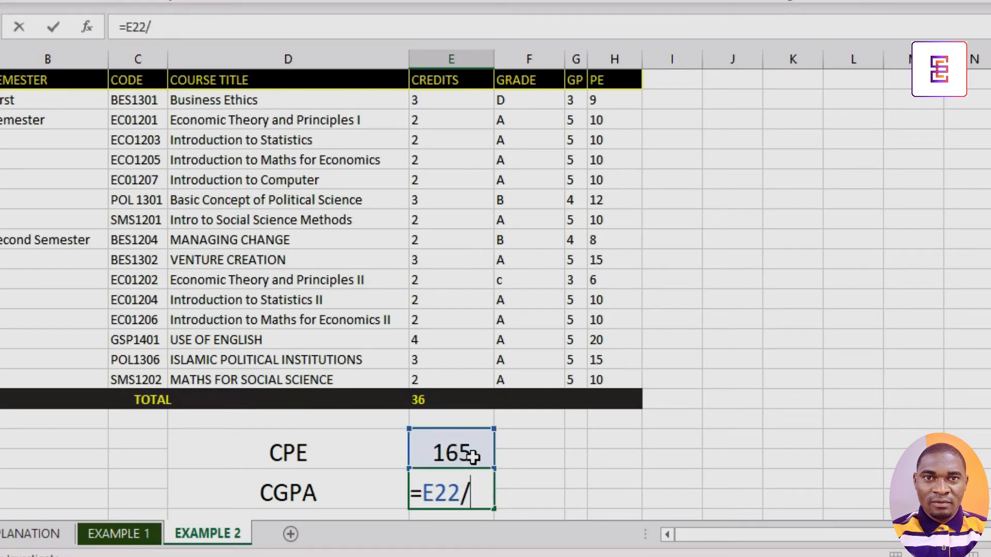
click(431, 398)
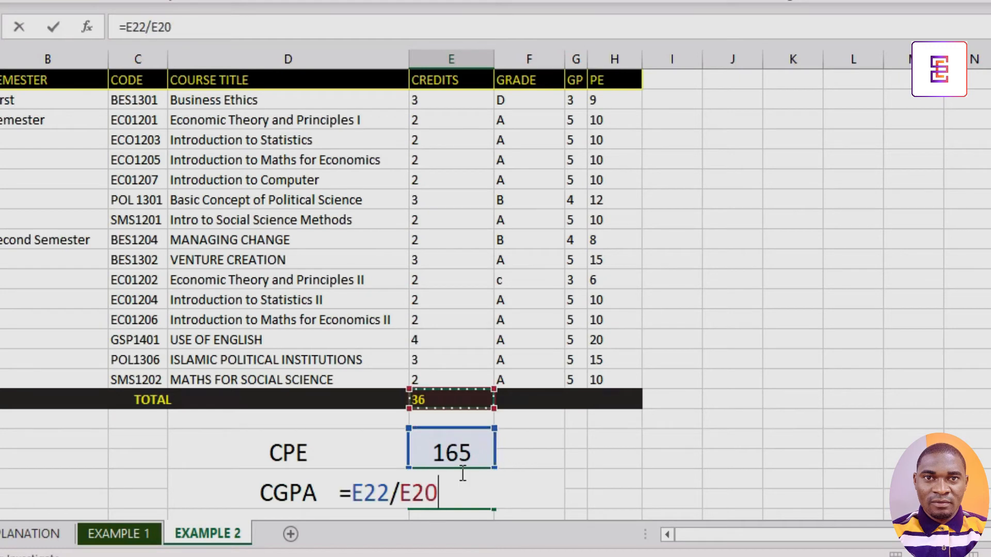
key(Return)
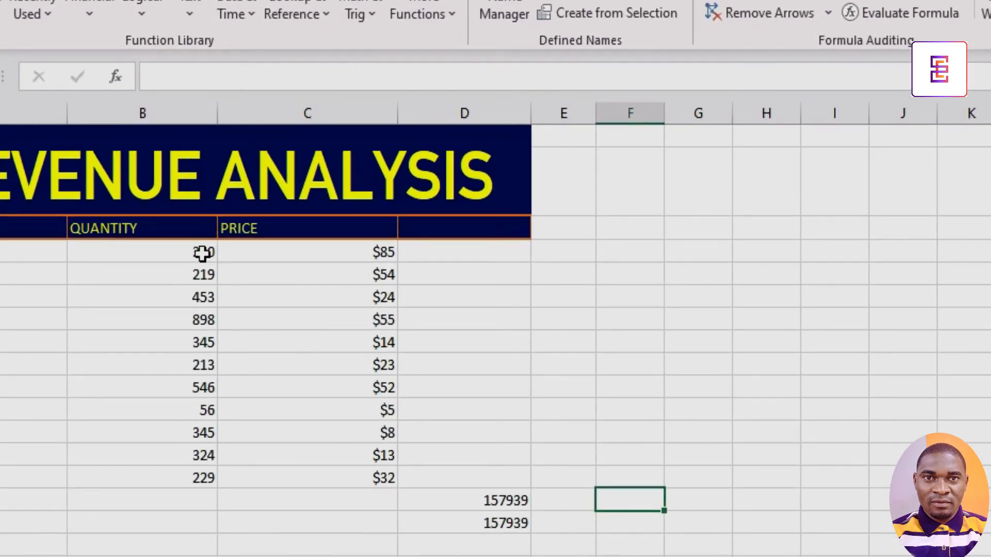
Back on the revenue table, enter =B4*C4 in cell D4 to multiply the first quantity by its price.
click(182, 253)
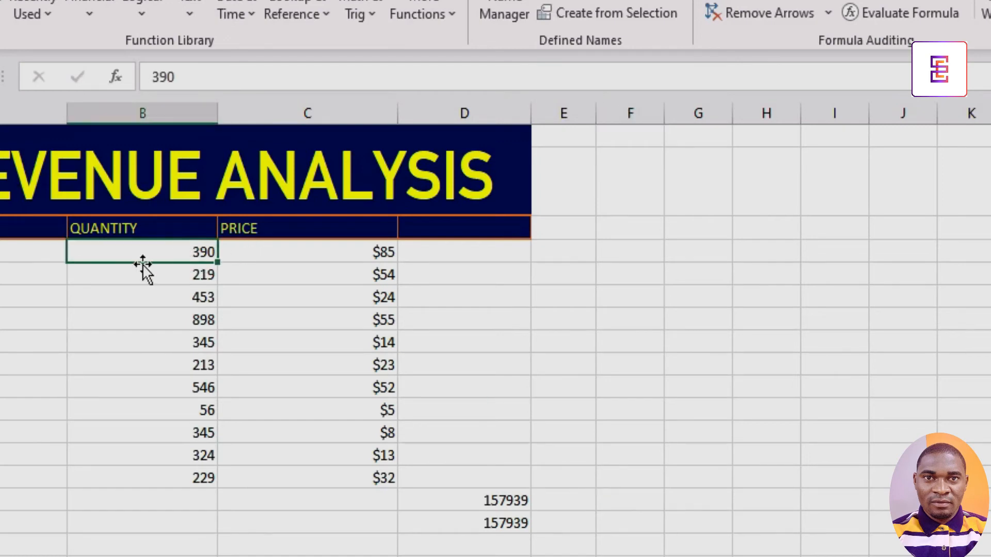
click(390, 252)
click(450, 256)
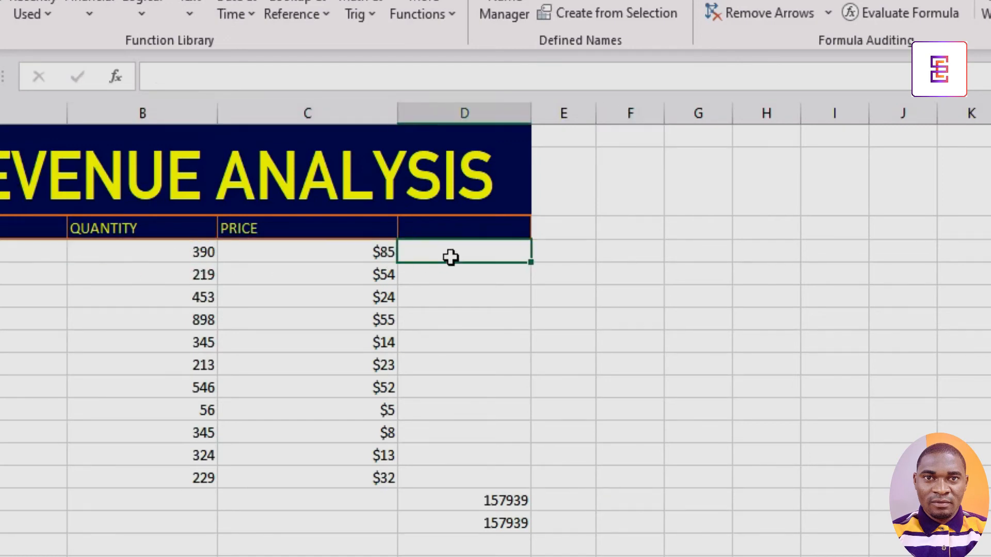
text(=)
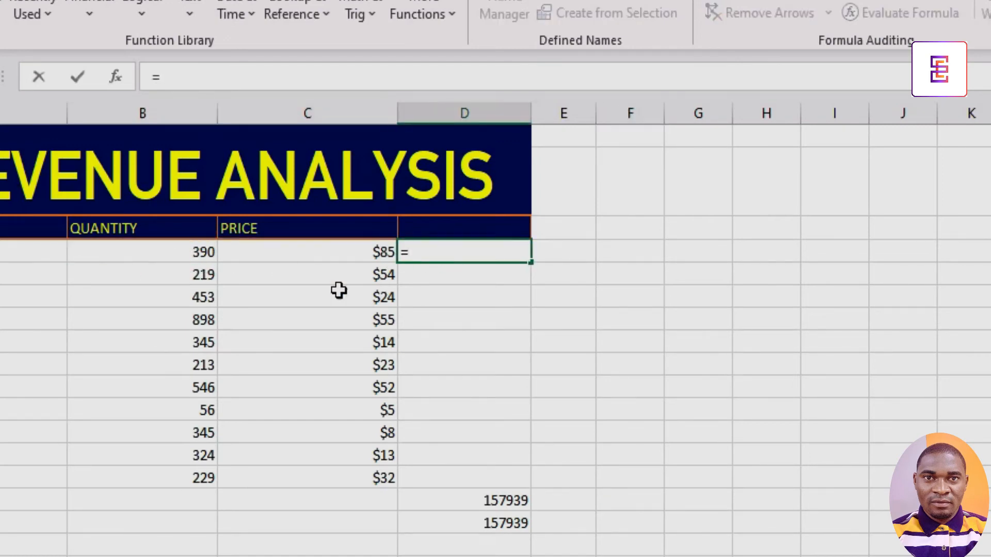
click(203, 253)
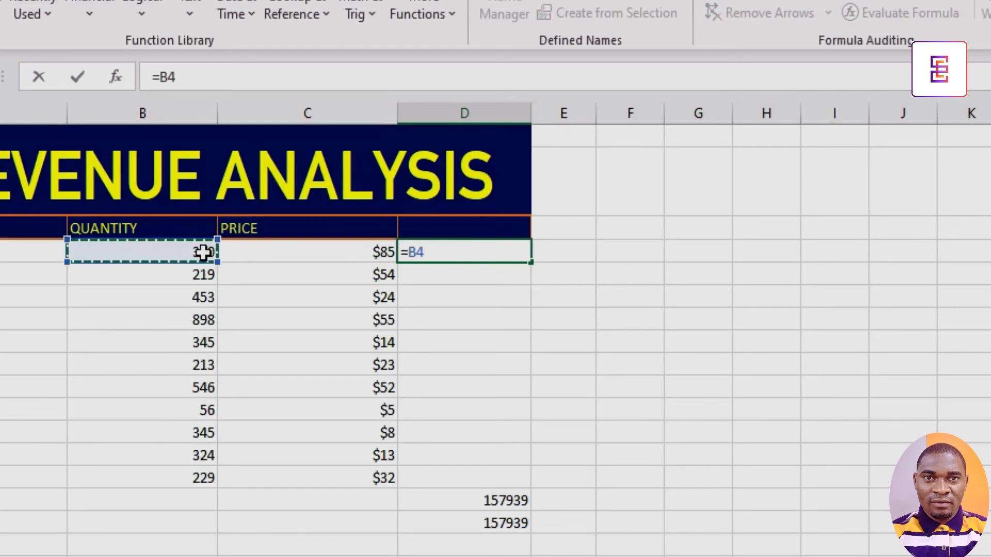
text(*)
click(277, 252)
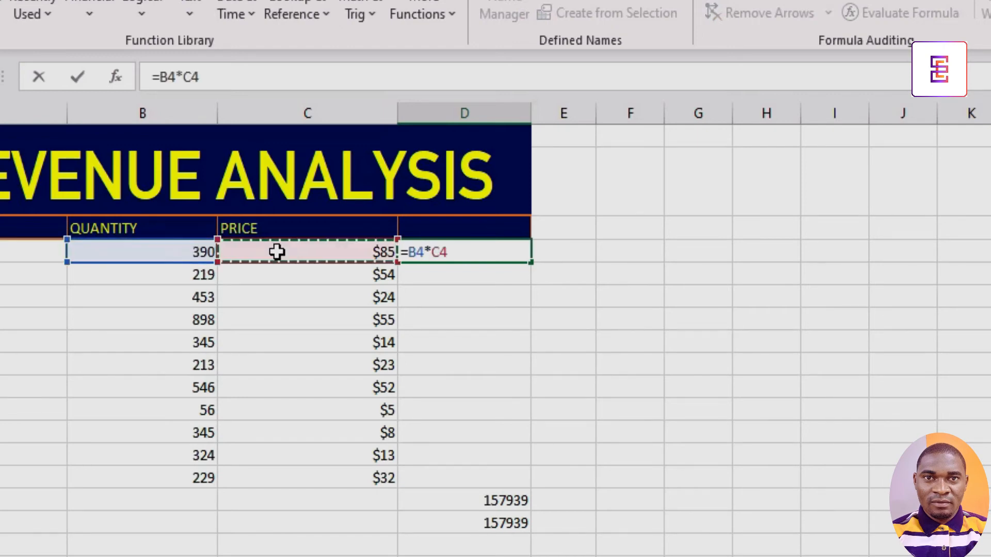
key(Return)
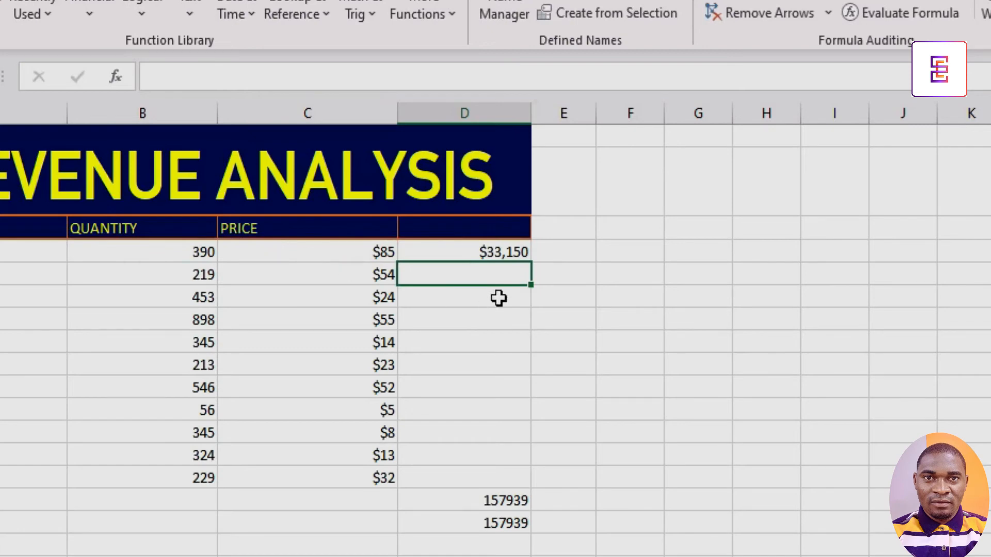
Enter =B5*C5 in cell D5 and =B6*C6 in cell D6 to multiply each quantity by its price.
text(=)
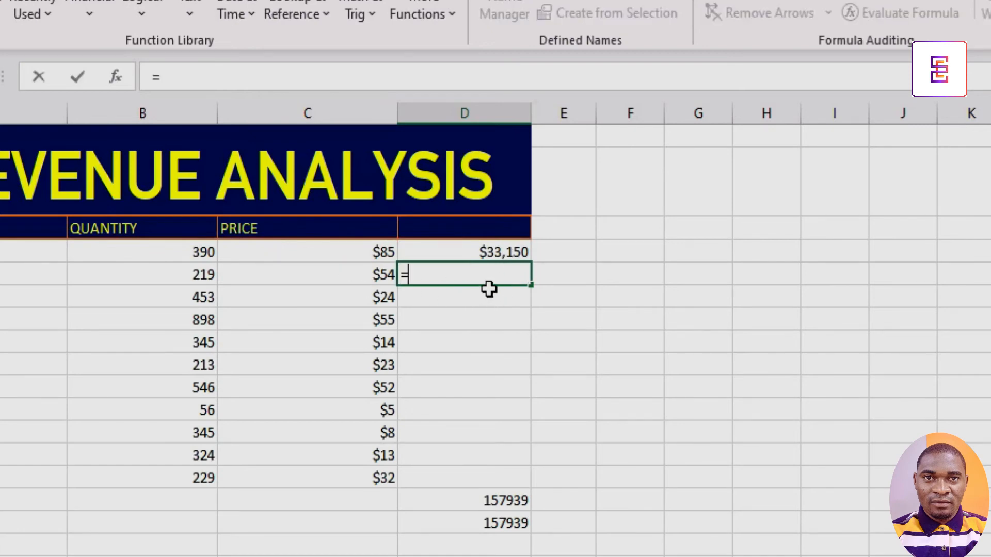
click(199, 281)
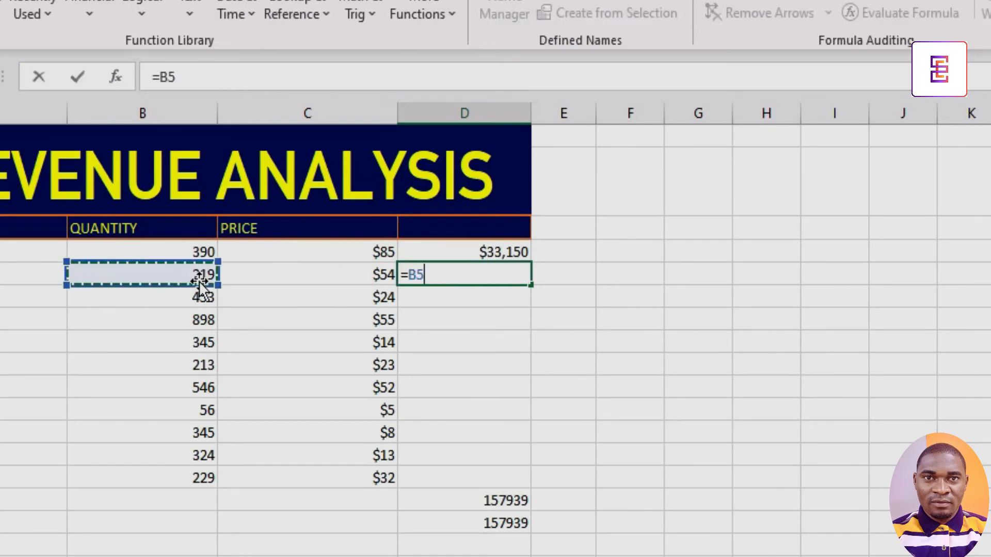
text(*)
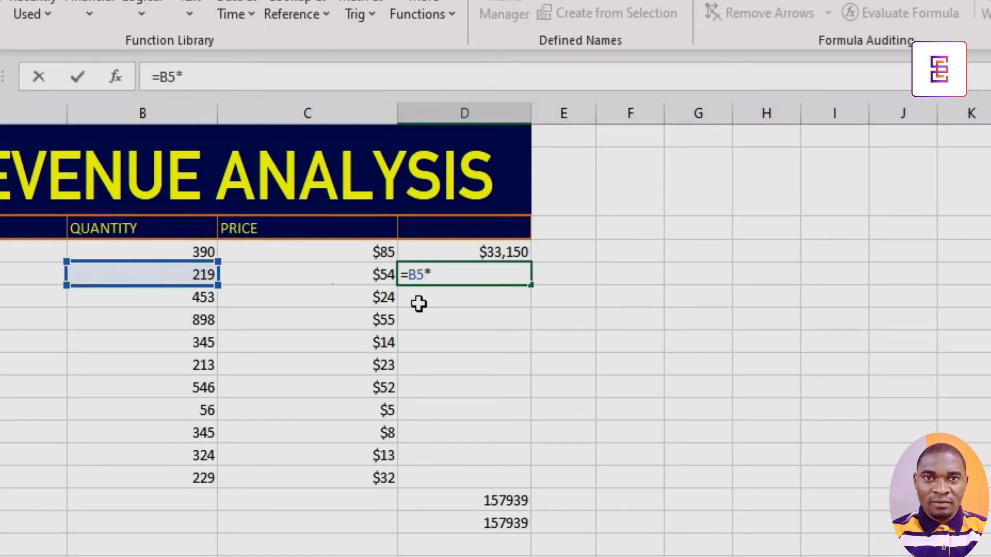
click(347, 271)
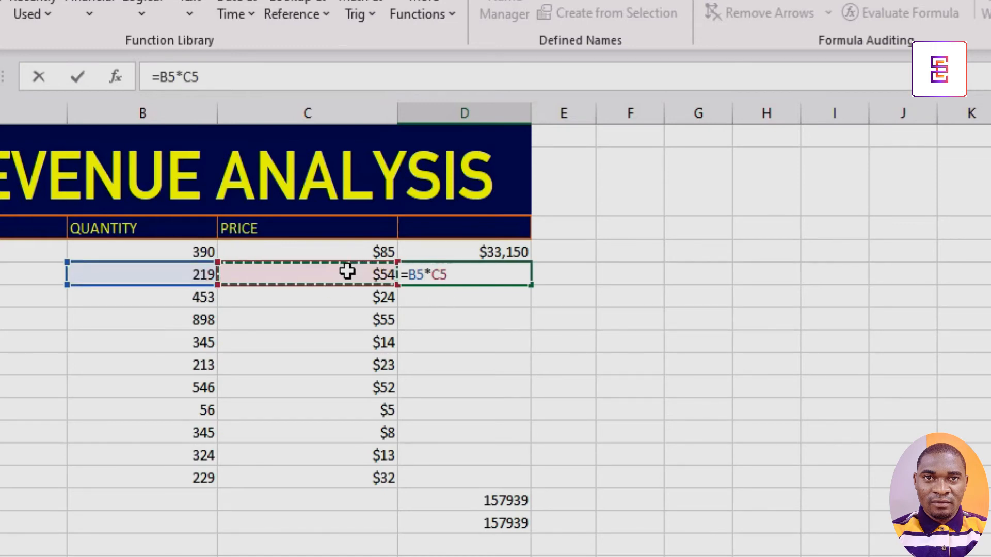
key(Return)
text(=)
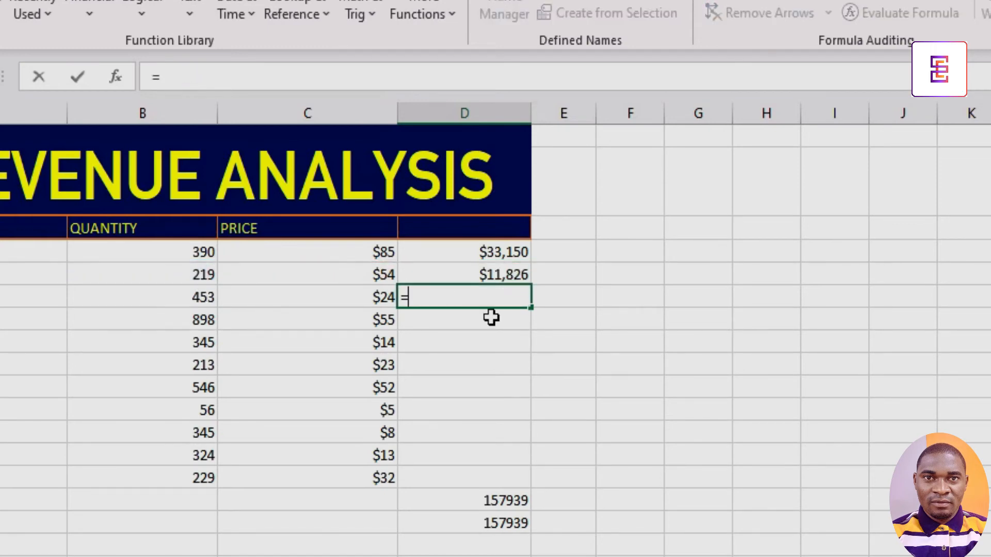
click(196, 293)
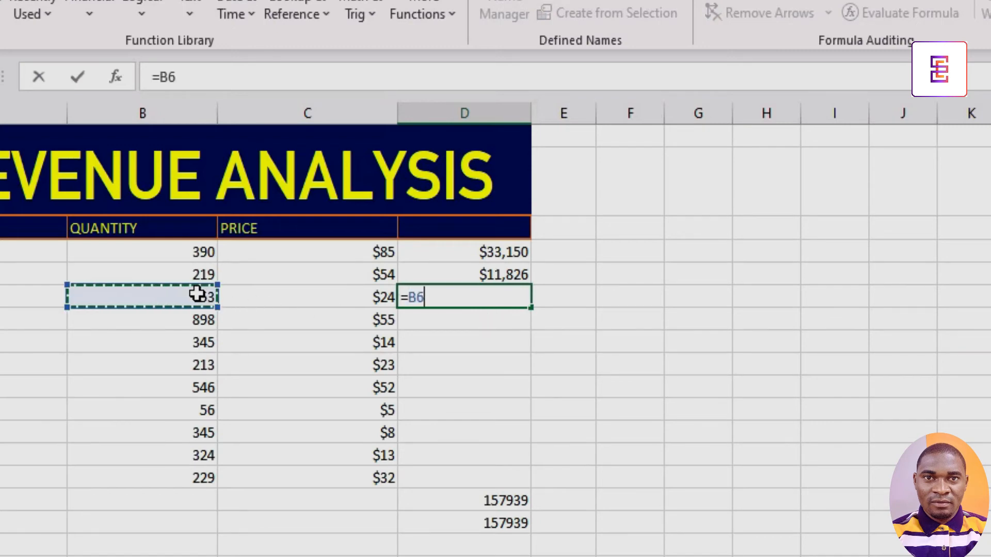
text(*)
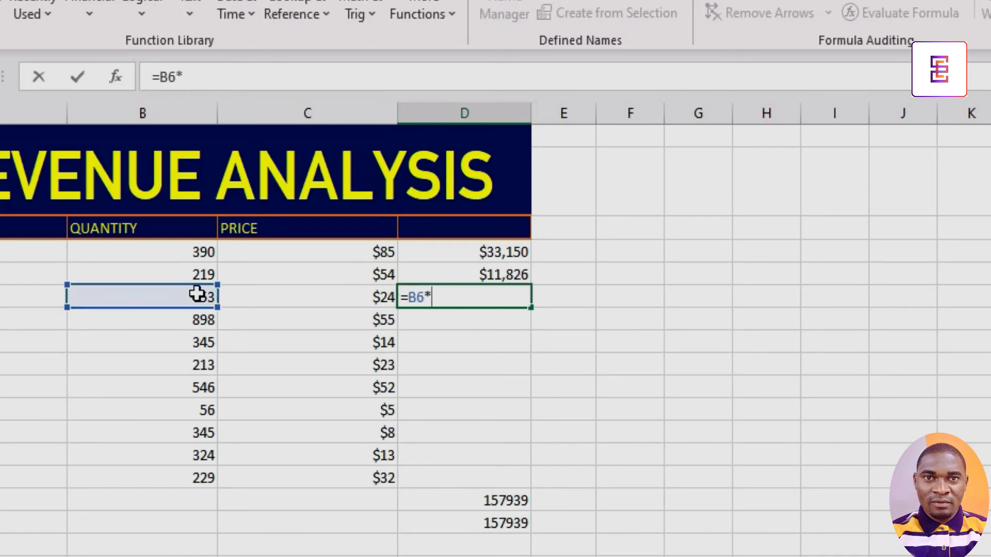
click(290, 299)
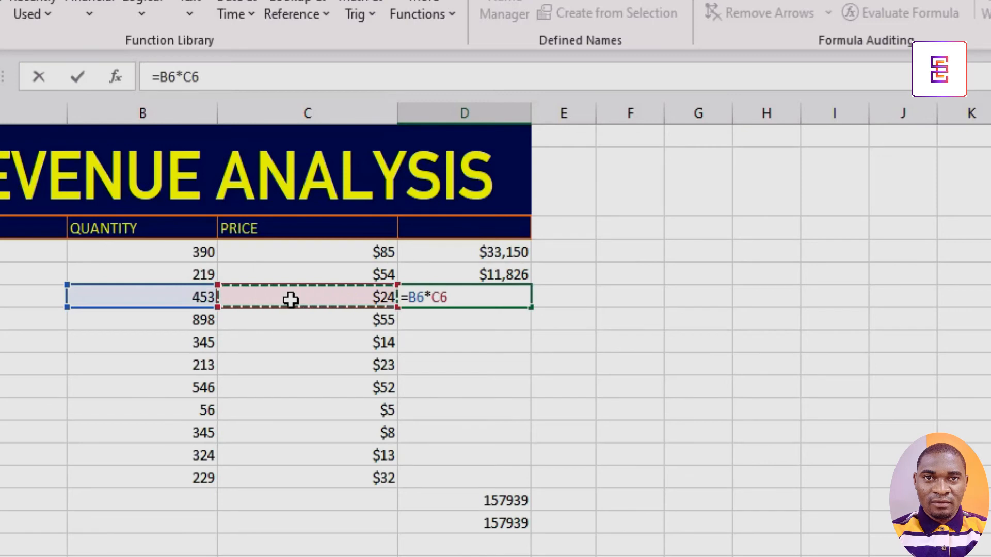
key(Return)
Fill the D6 revenue formula down through D14 for the remaining products.
click(450, 298)
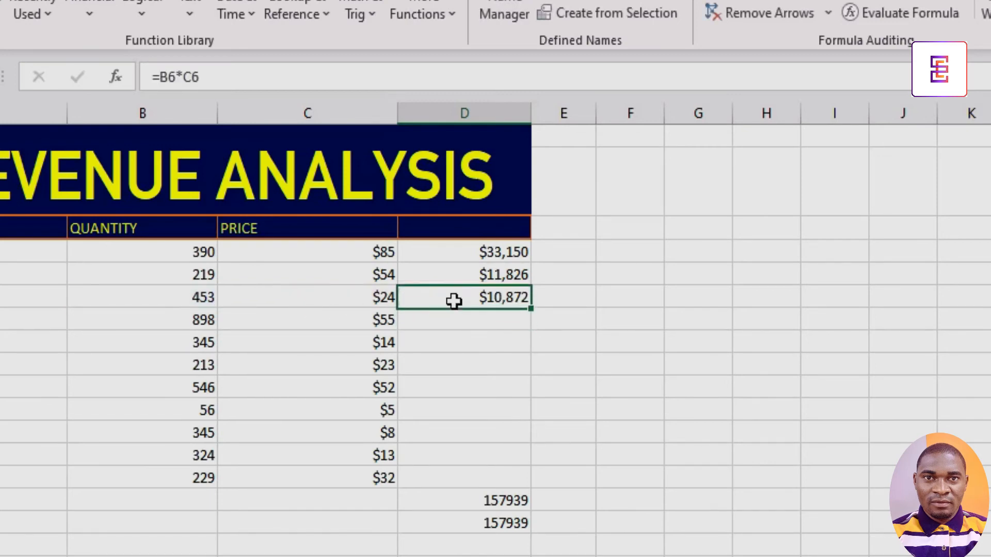
drag(536, 310, 518, 484)
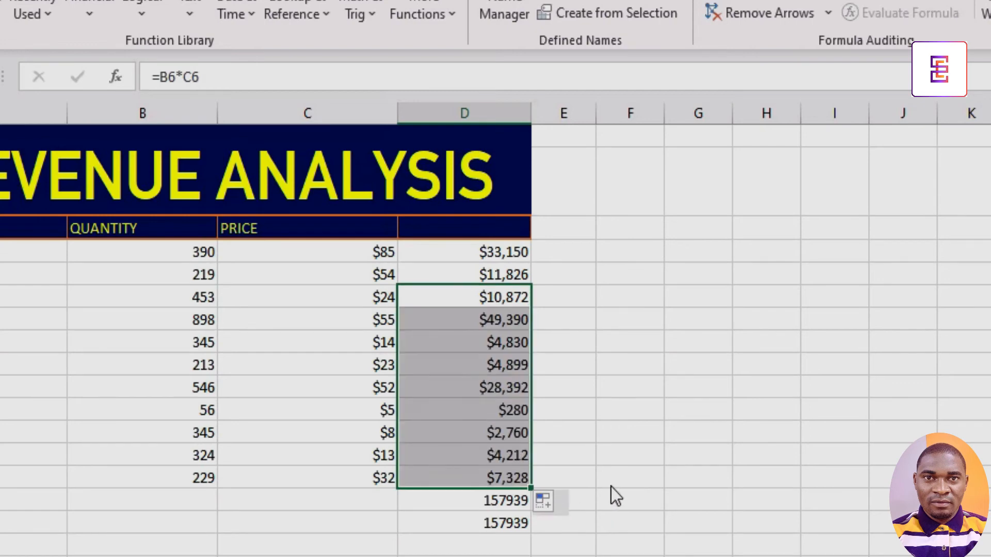
click(502, 550)
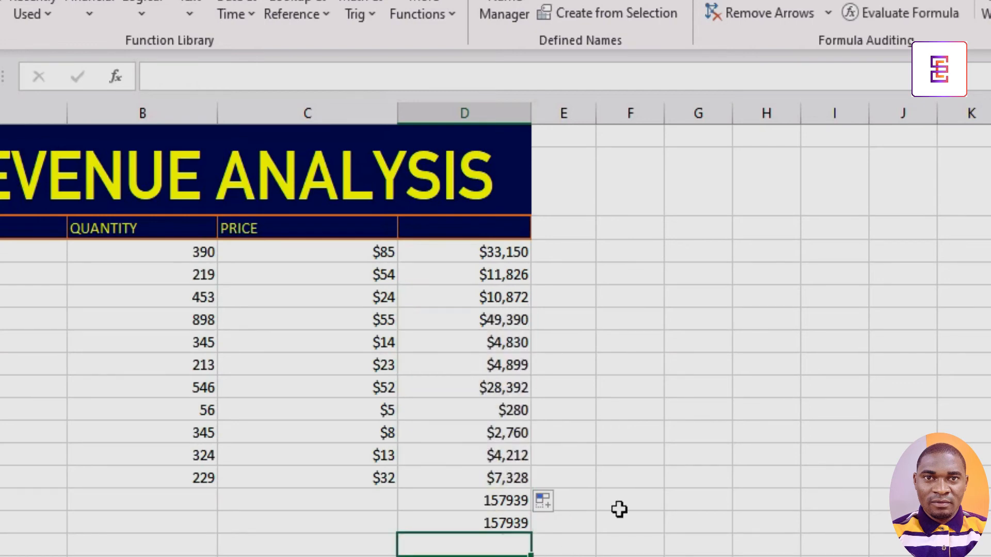
Enter =SUM(D4:D14) in cell F14 to total the row-by-row revenues.
click(630, 485)
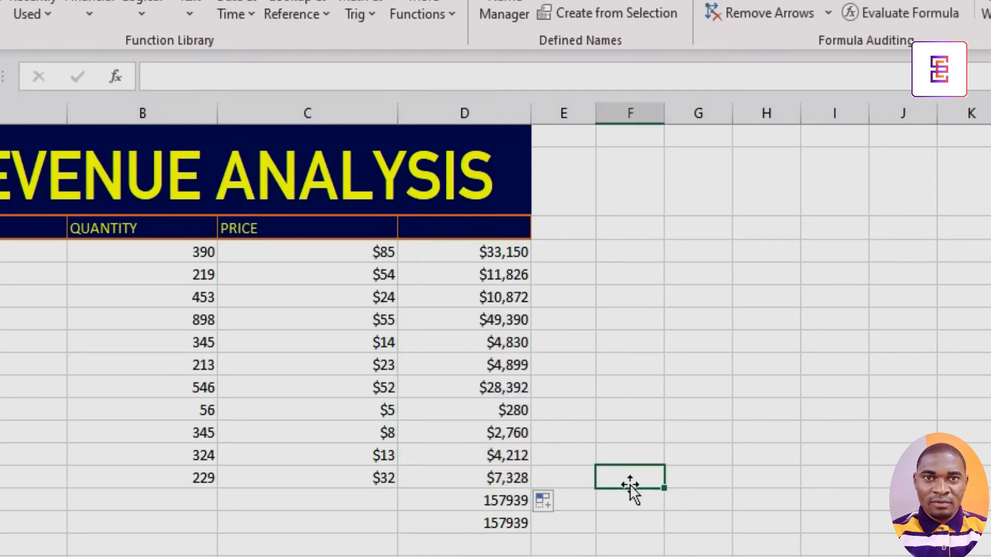
text(=SUM)
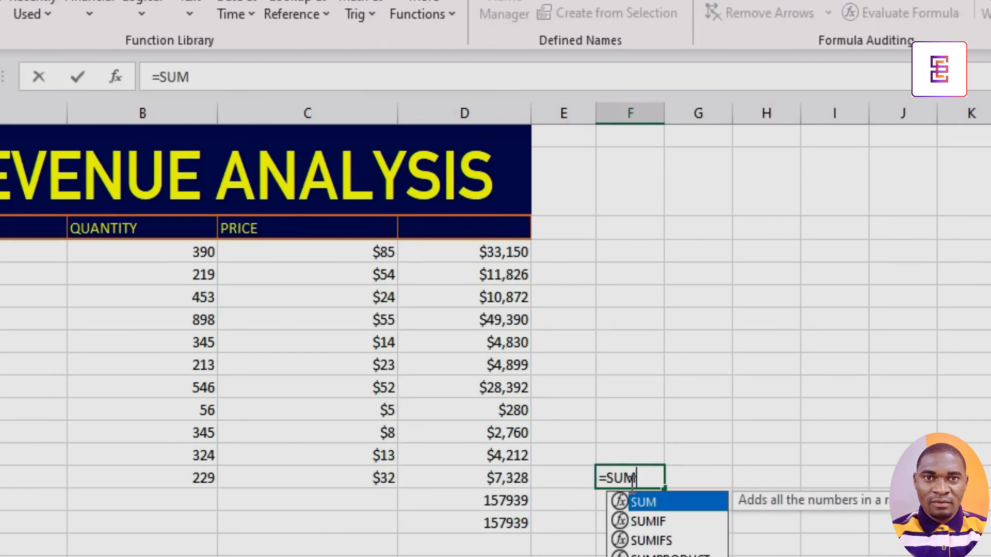
text(()
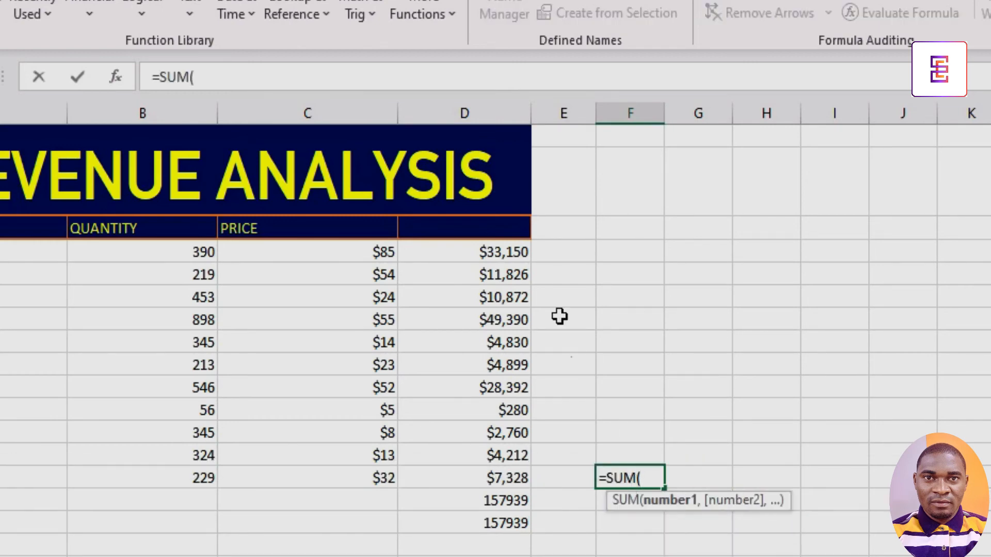
drag(513, 256, 514, 363)
drag(510, 465, 508, 478)
text())
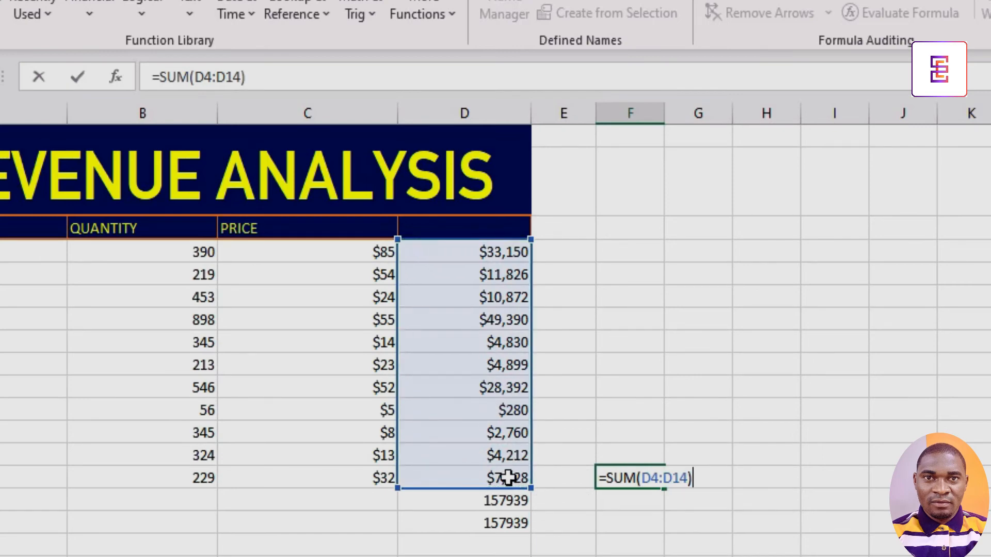
key(Return)
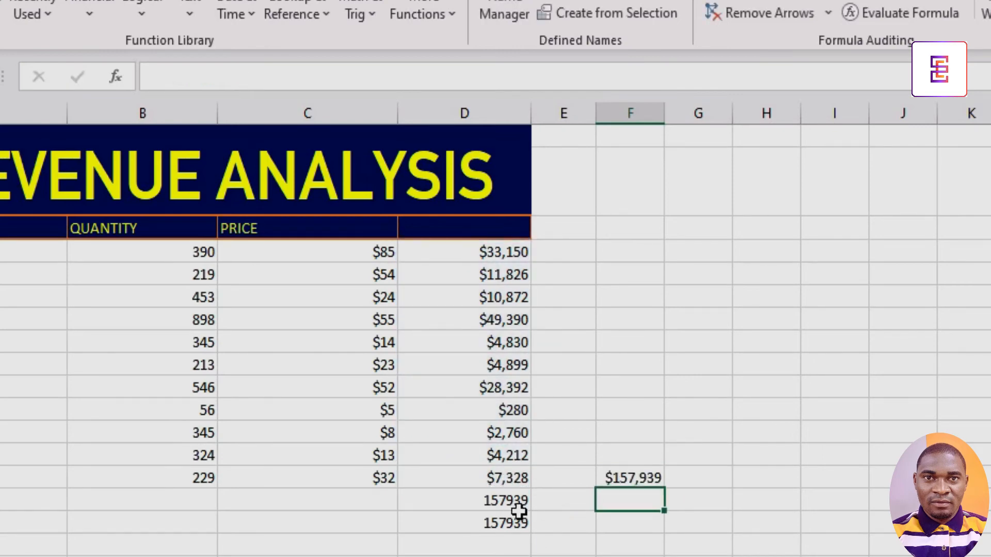
Enter =SUMPRODUCT(B4:B14,C4:C14) in cell F17 to compare it with the summed row revenues.
click(504, 501)
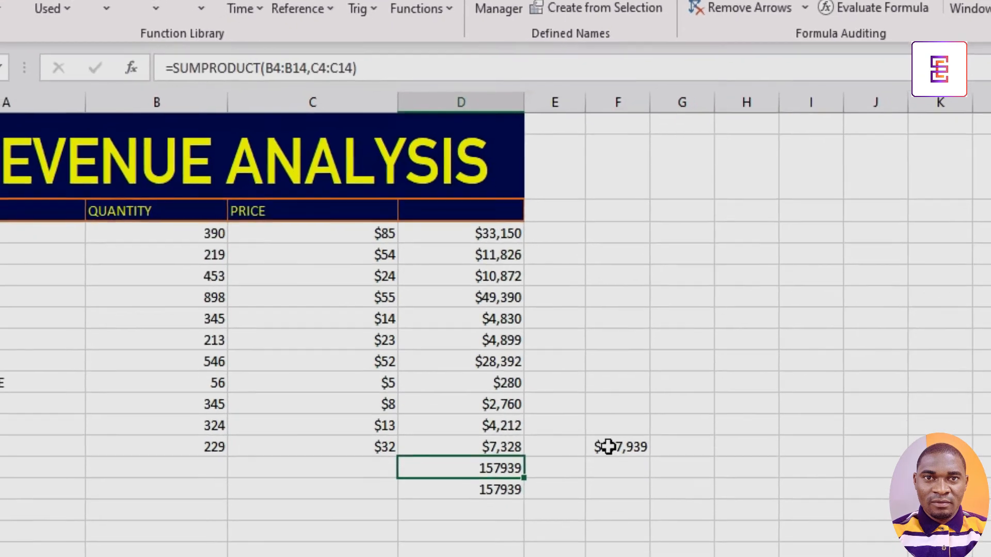
click(630, 478)
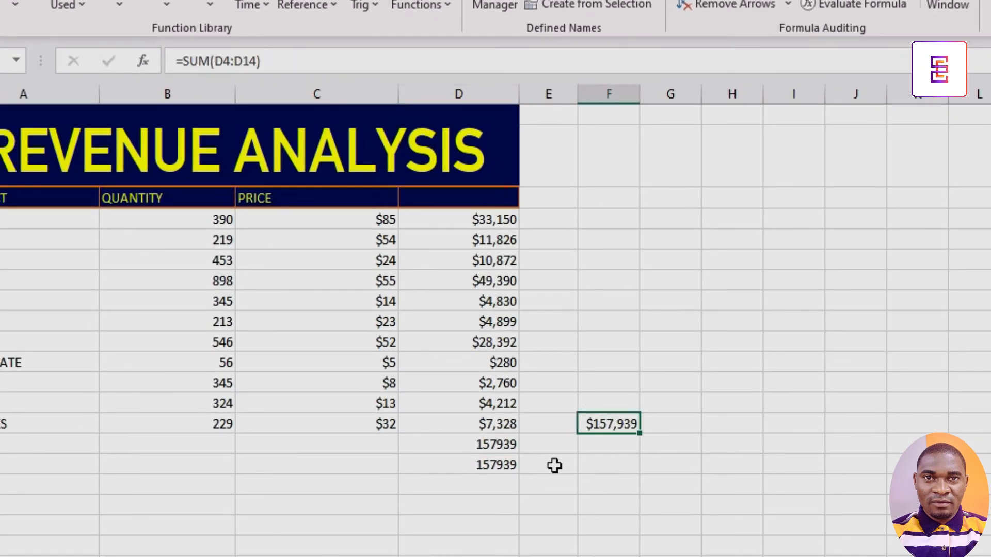
click(614, 481)
text(=SUM)
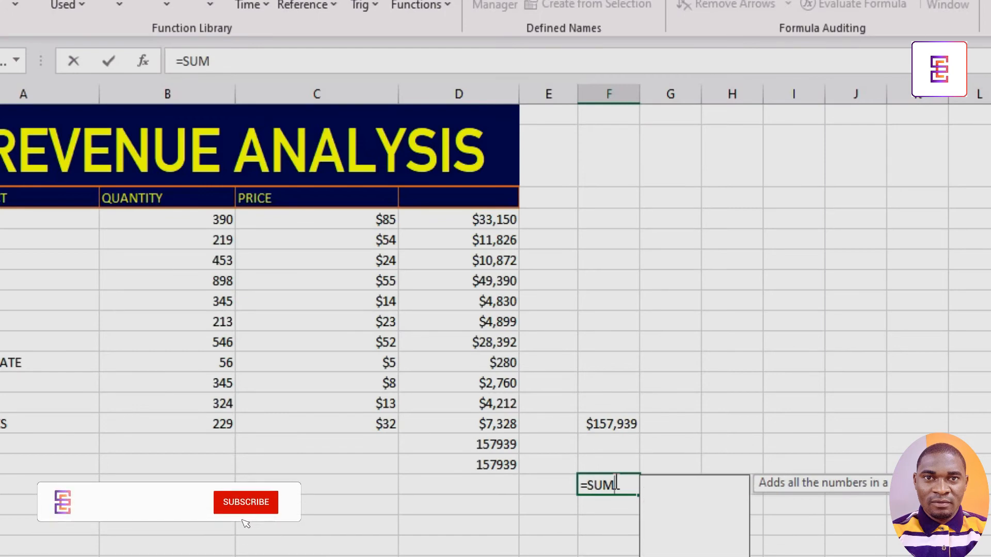
text(PR)
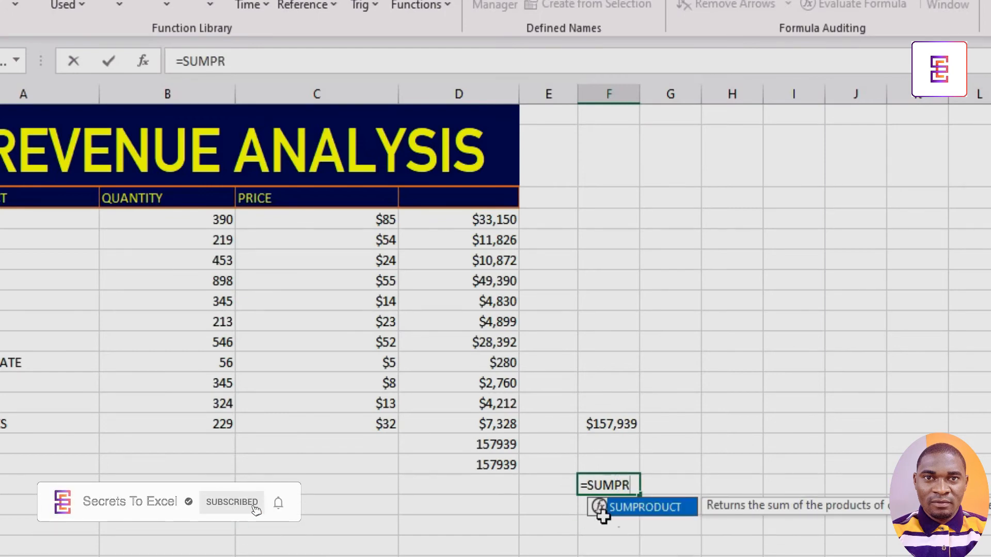
double_click(631, 510)
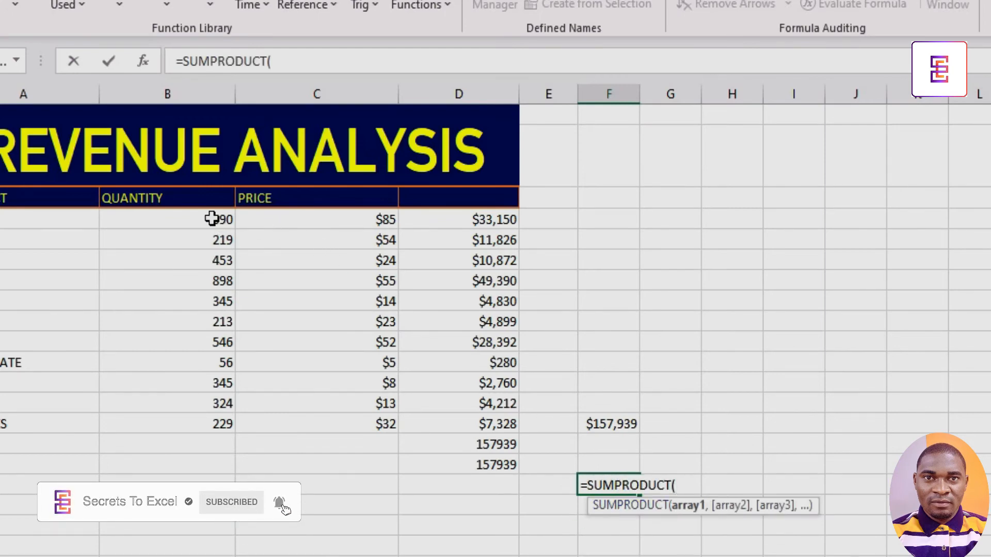
drag(212, 218, 213, 420)
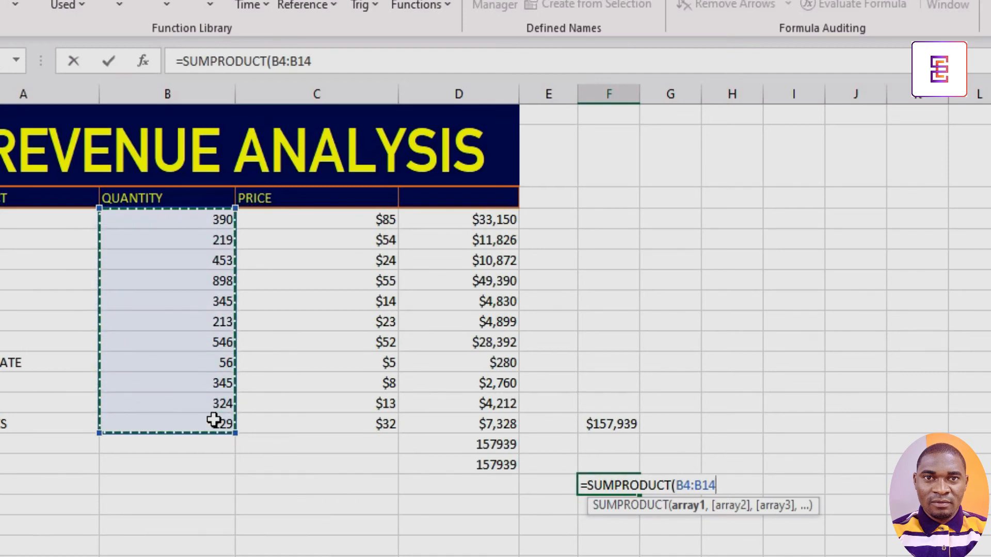
text(,)
drag(354, 229, 351, 421)
text())
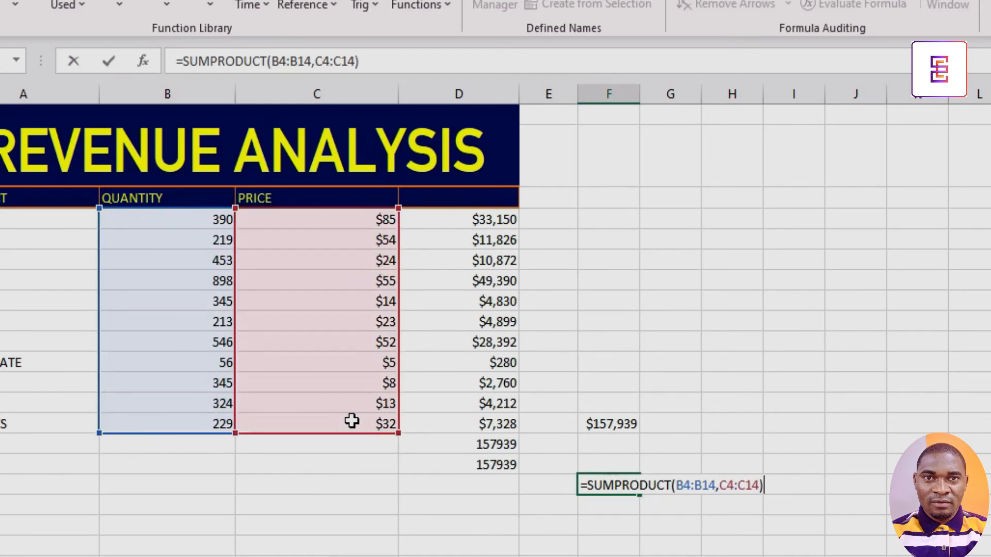
key(Return)
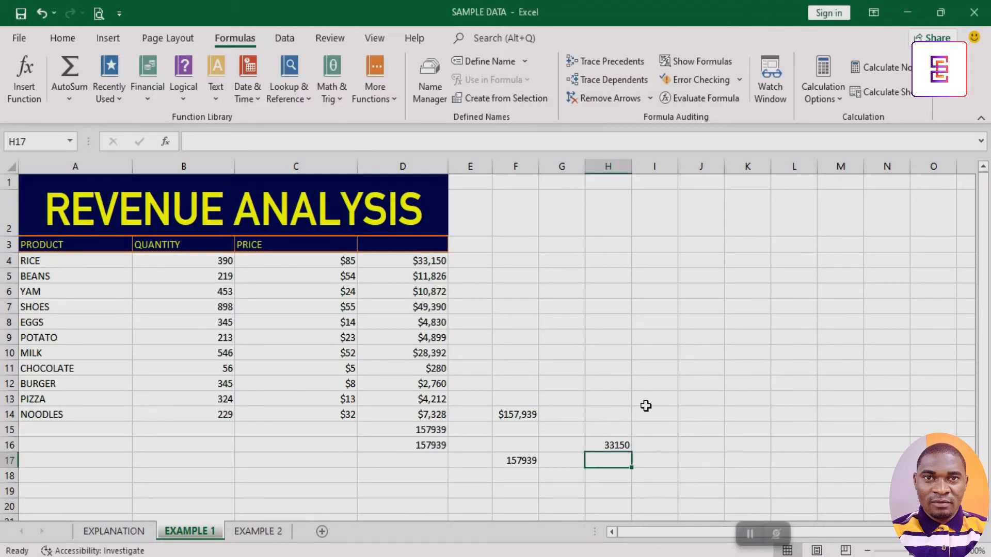
Select the quantity and price columns and step through matching pairs of quantity and price cells.
click(605, 402)
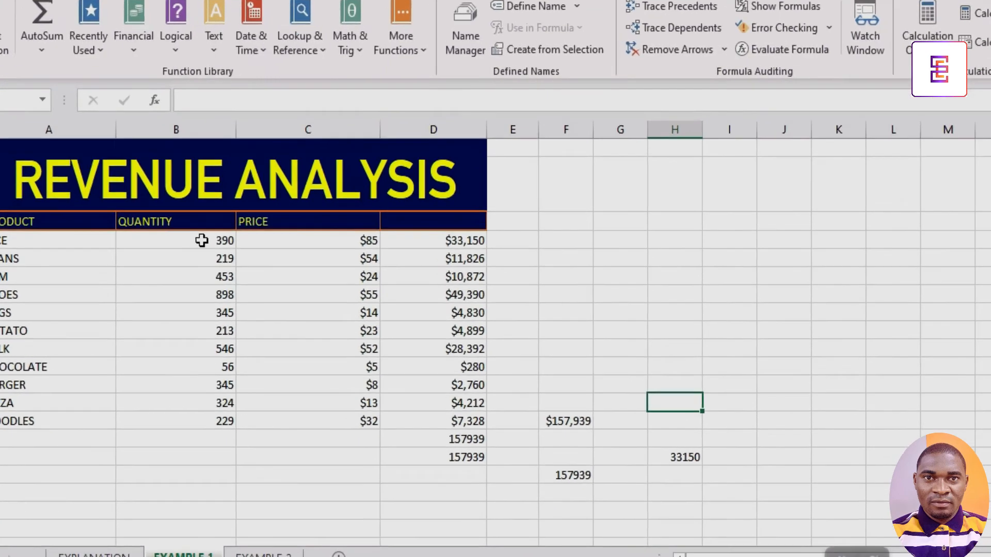
drag(204, 261, 204, 415)
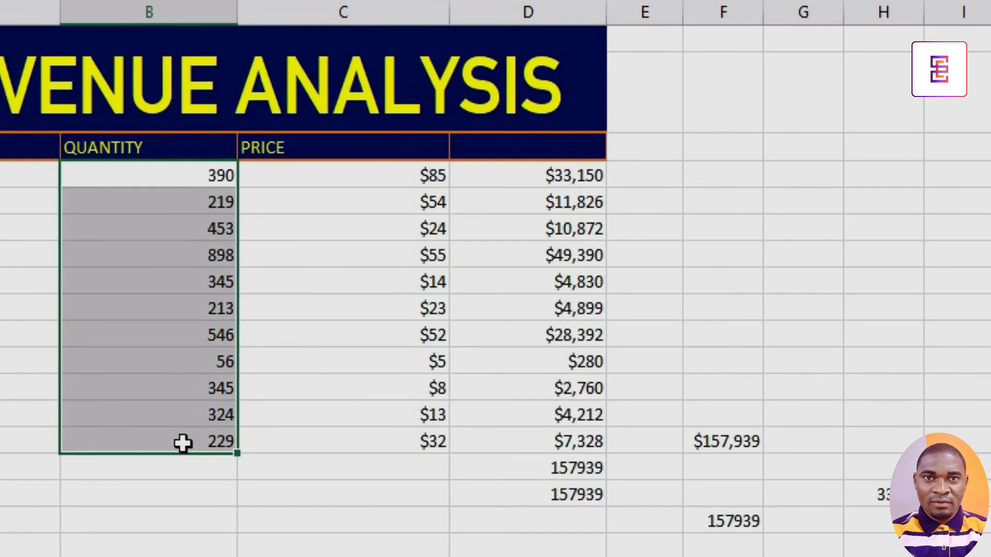
drag(382, 177, 370, 433)
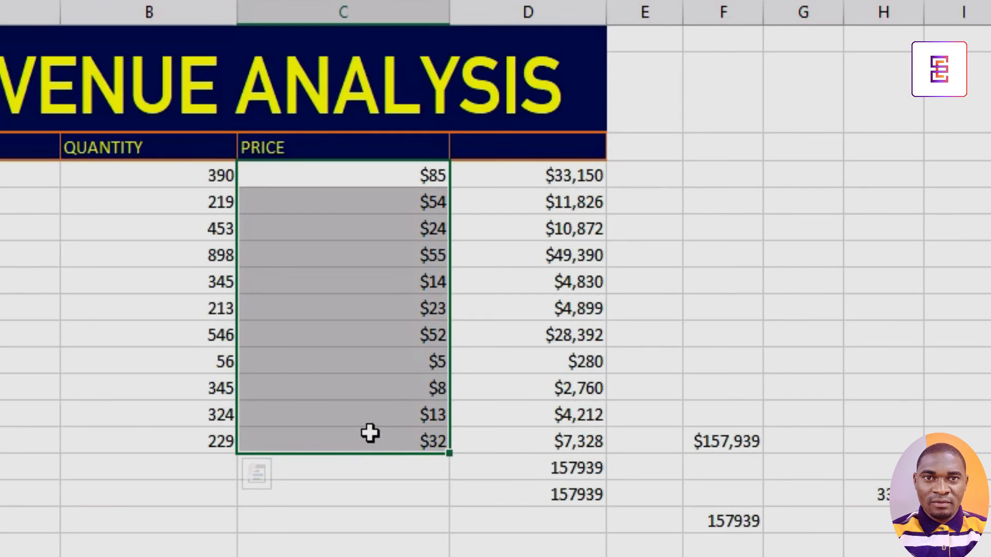
drag(210, 178, 208, 442)
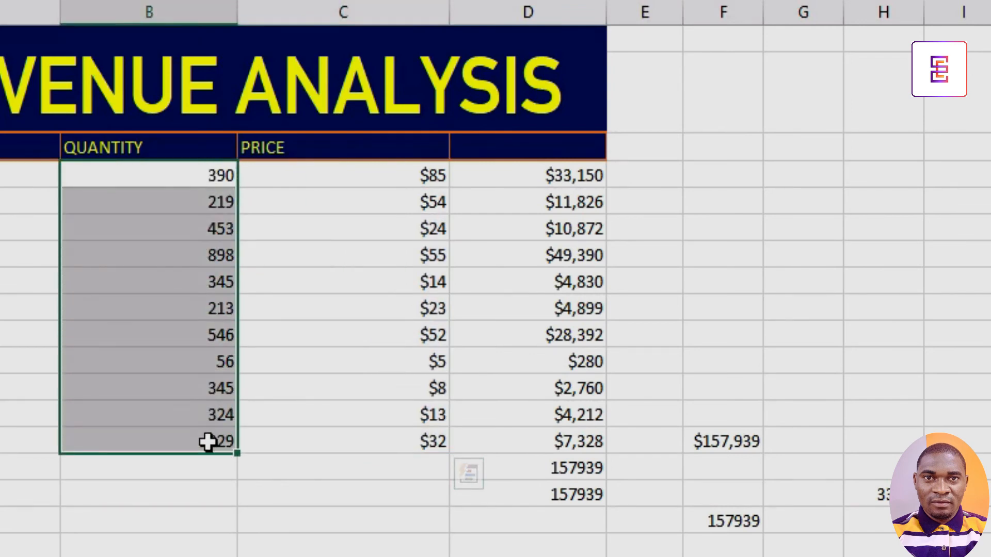
drag(330, 184, 322, 429)
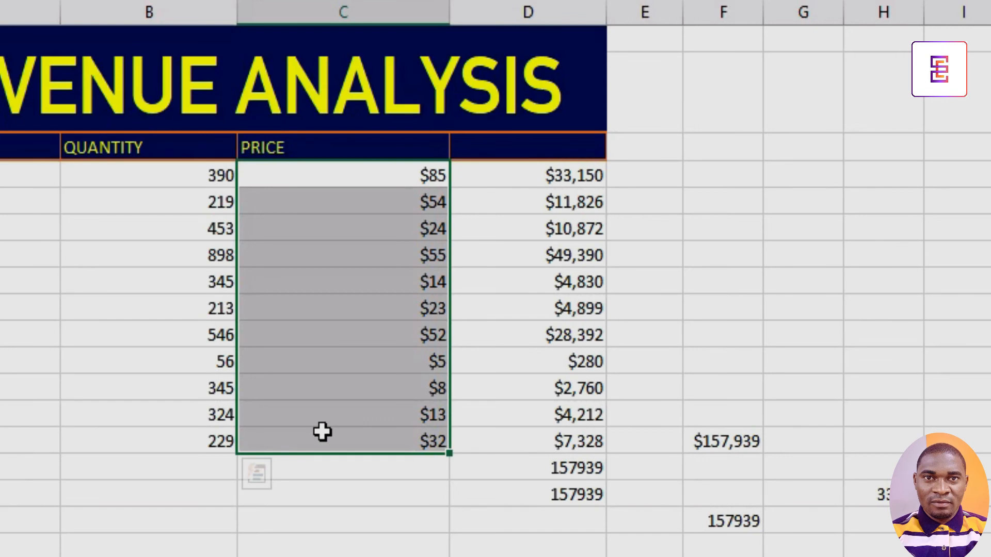
click(208, 176)
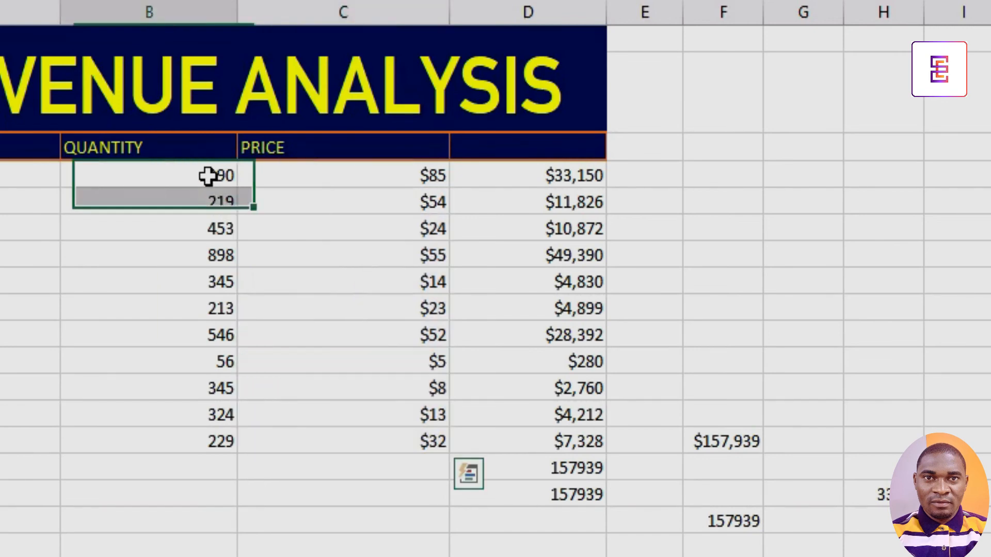
click(294, 175)
click(217, 203)
click(284, 205)
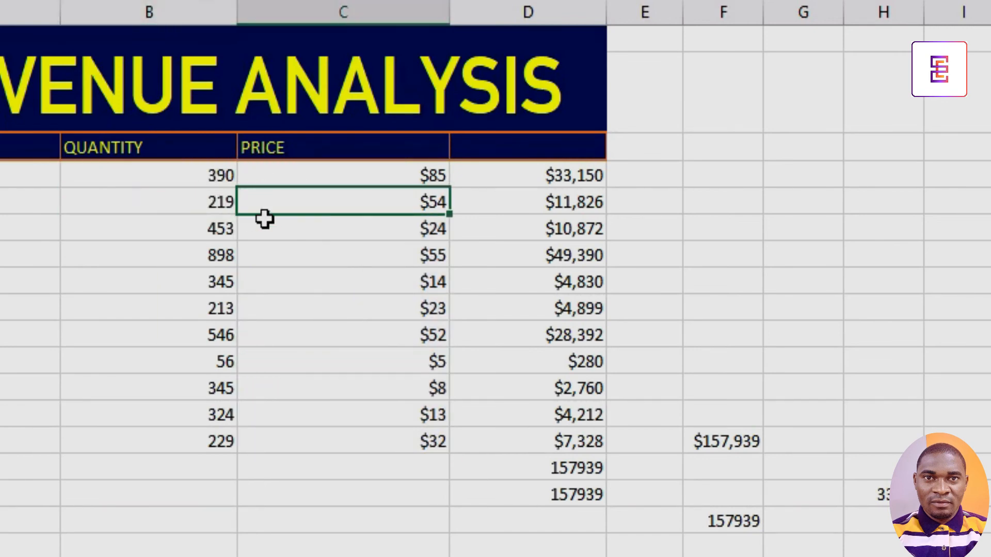
click(203, 230)
click(300, 224)
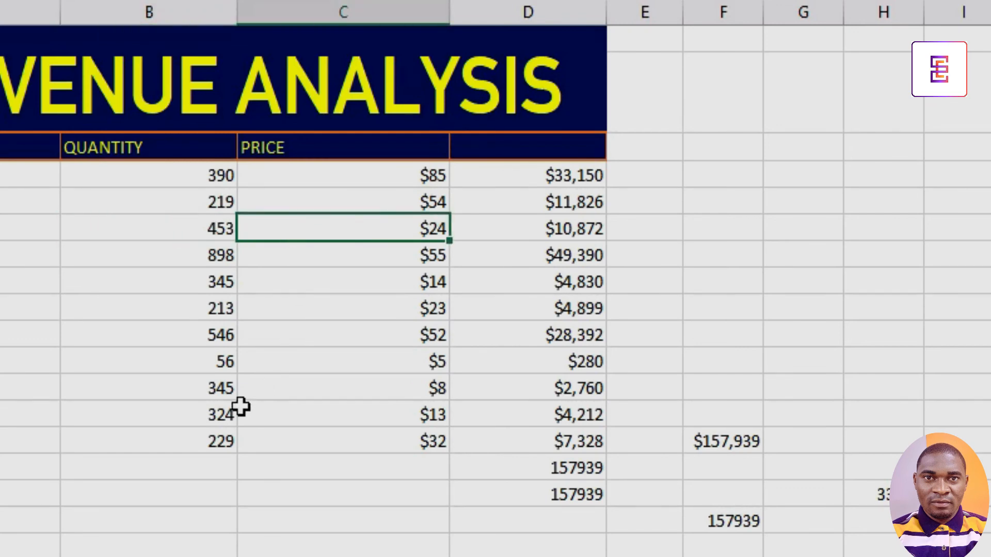
click(217, 438)
click(312, 442)
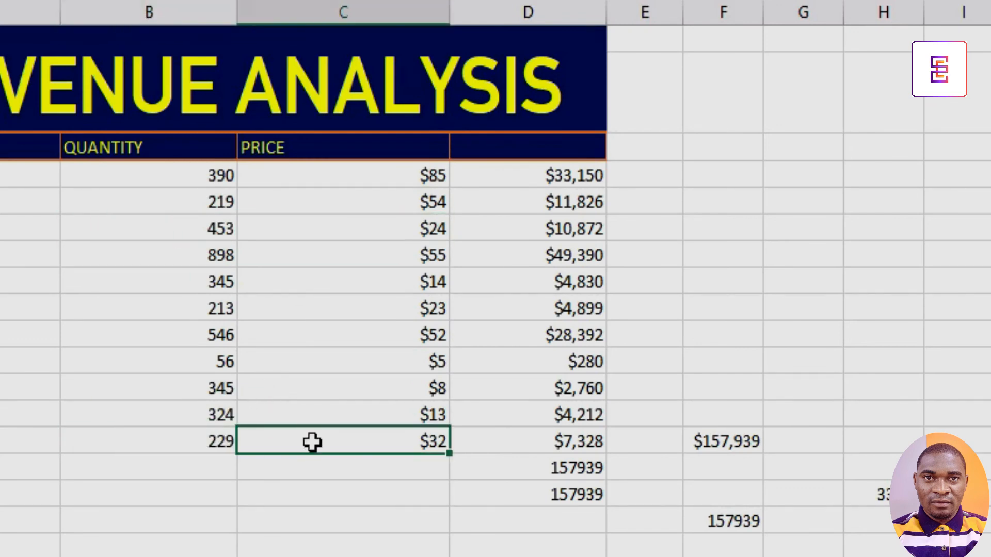
Add a new row below the products with quantity 34 in B15 and price 65 in C15.
click(219, 463)
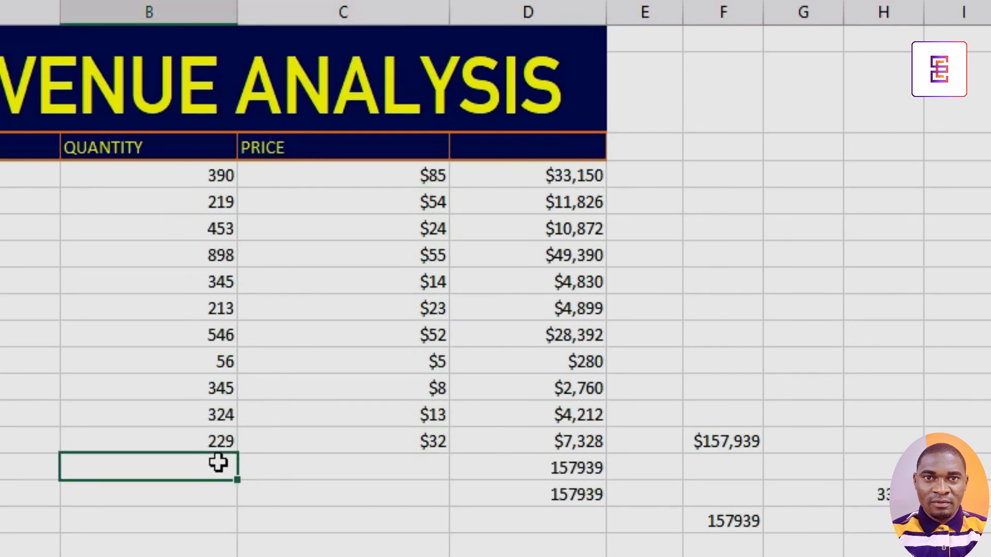
text(34)
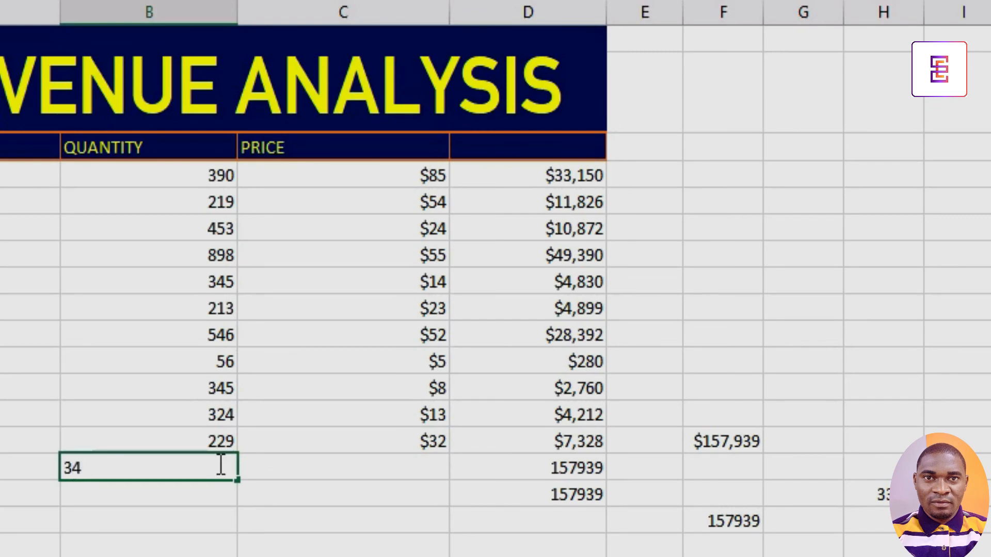
key(Return)
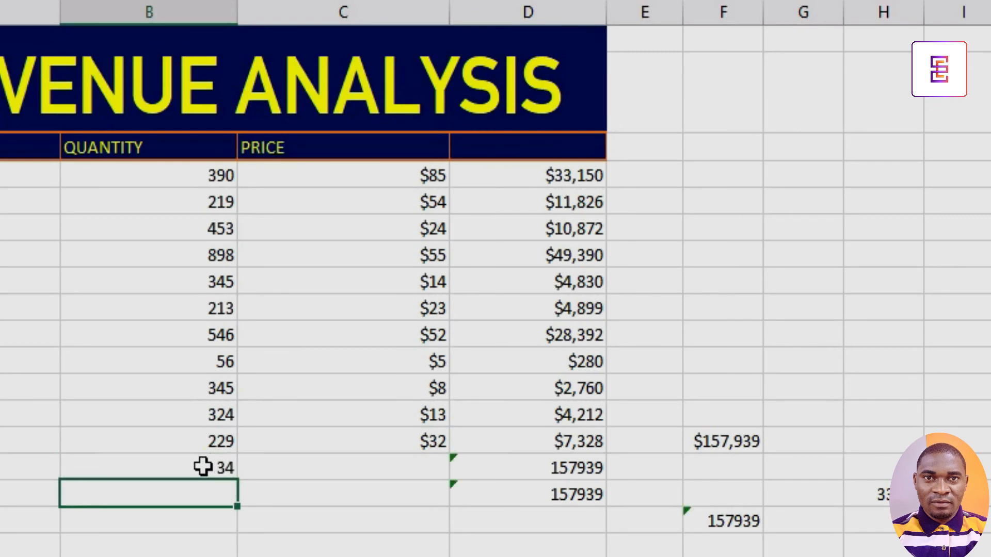
click(350, 483)
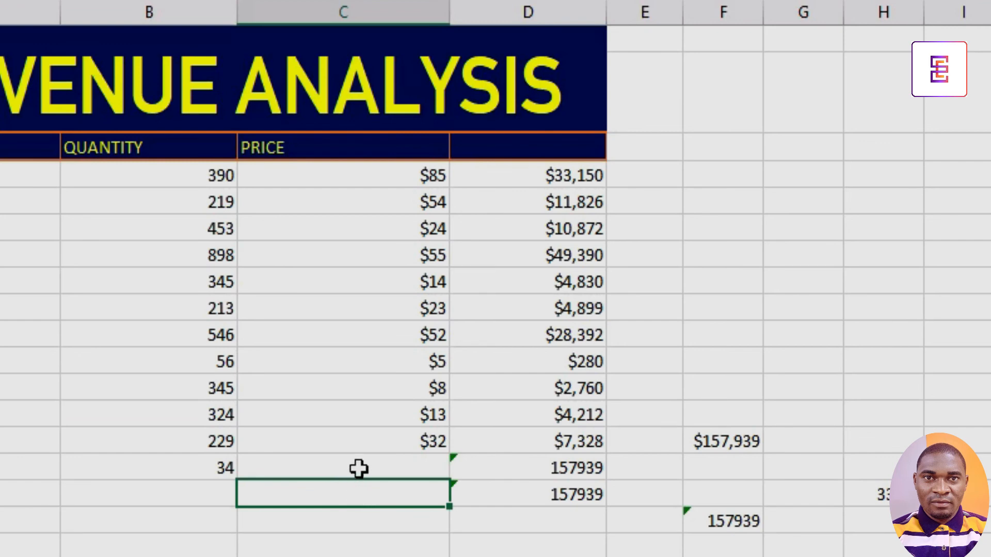
click(358, 468)
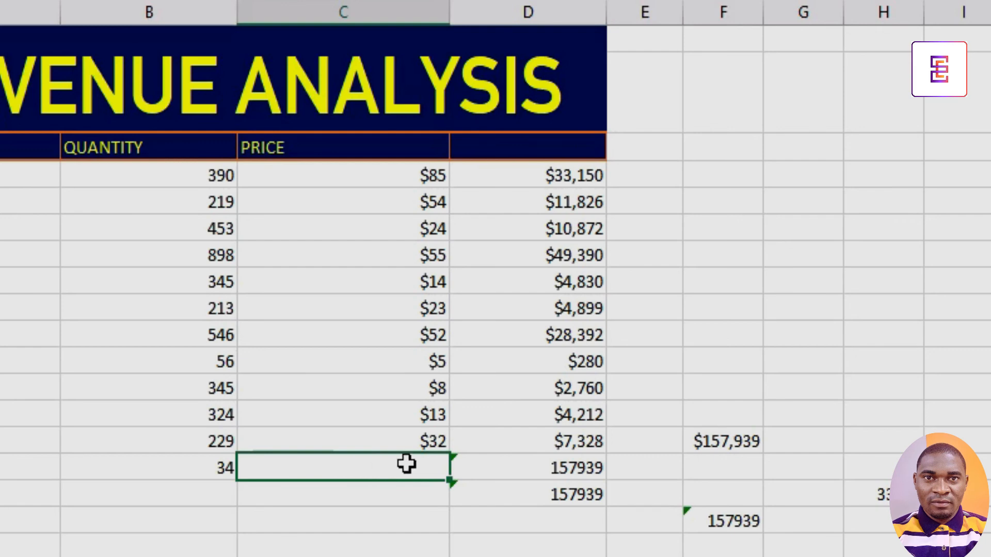
click(217, 464)
click(321, 473)
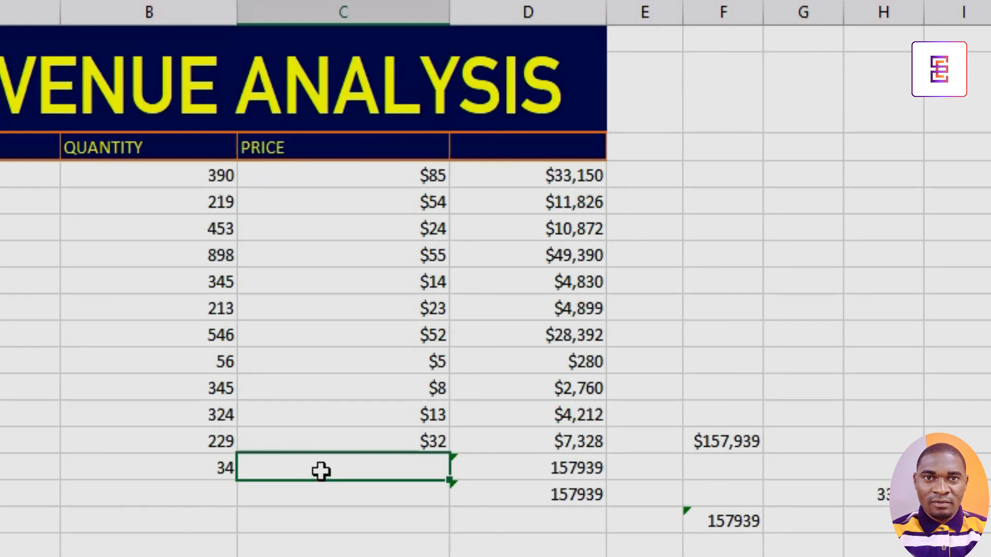
text(65)
key(Return)
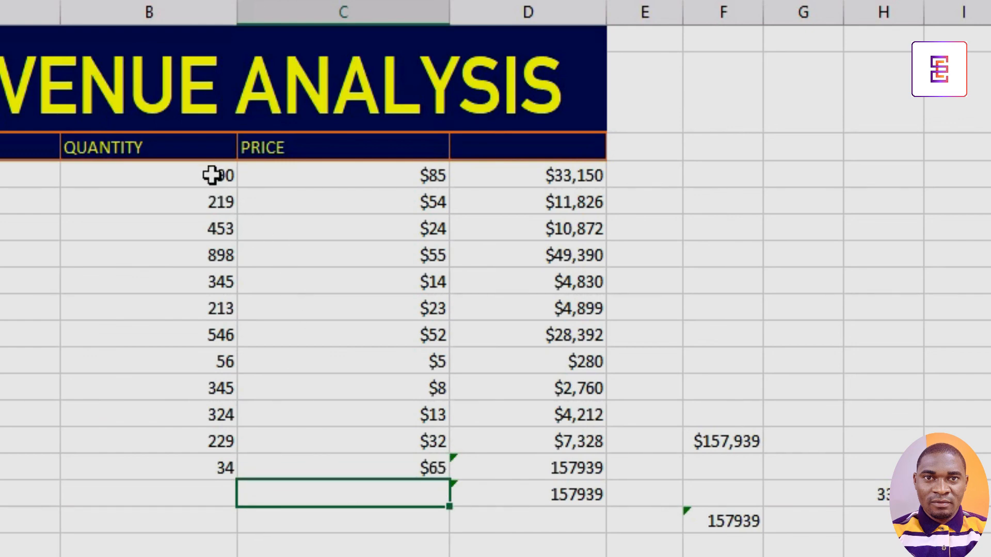
Select the quantity column B4:B15 and then the price column C4:C15 to check the extended ranges.
drag(209, 176, 196, 467)
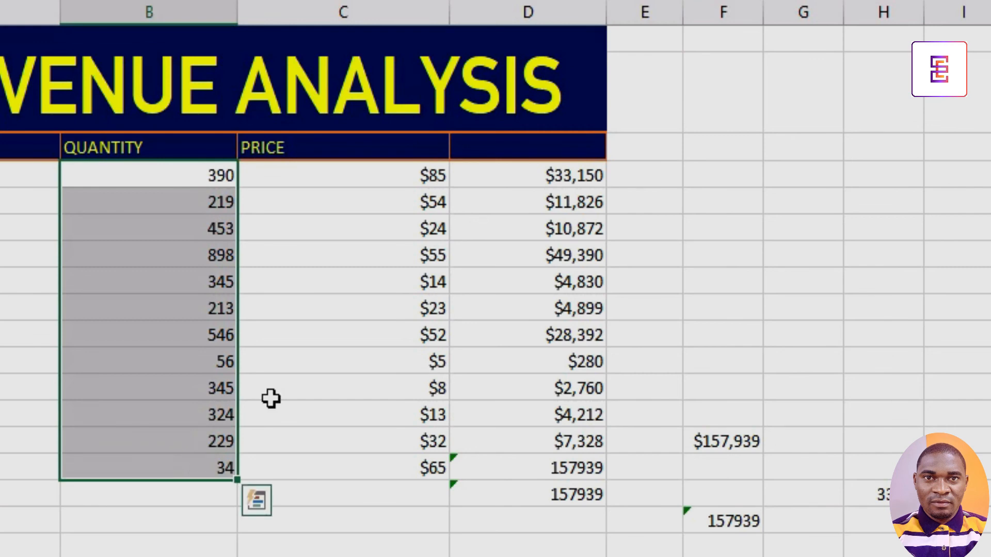
drag(422, 175, 419, 468)
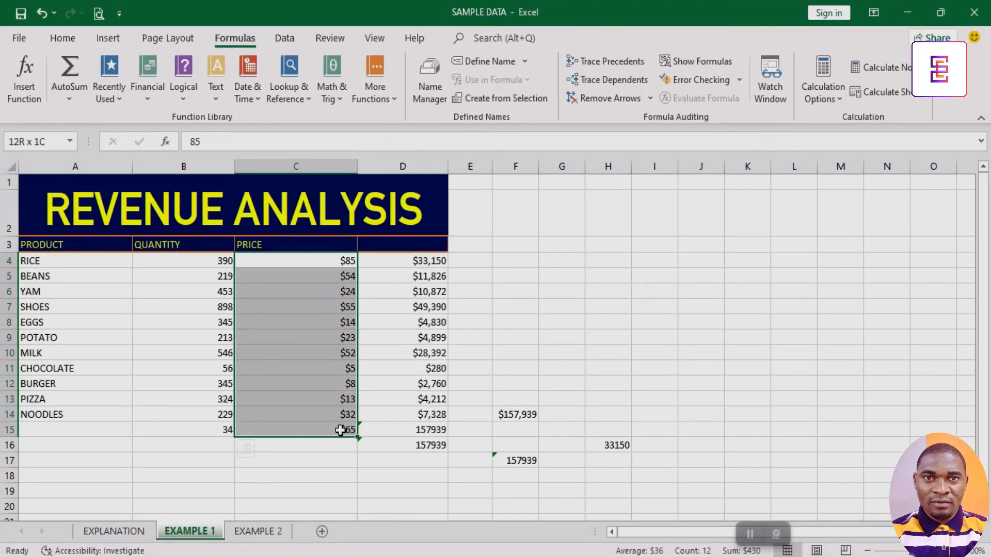
drag(340, 430, 340, 431)
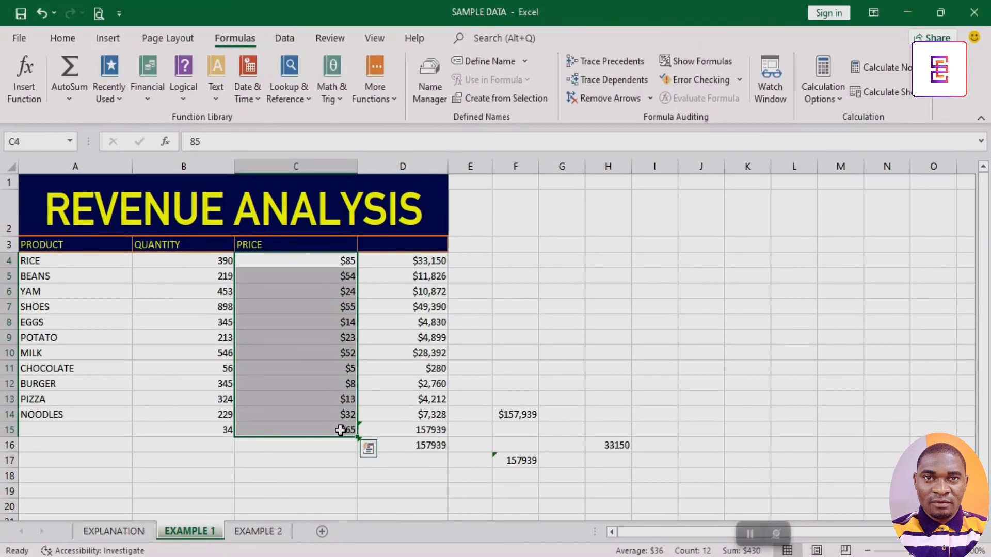
click(332, 382)
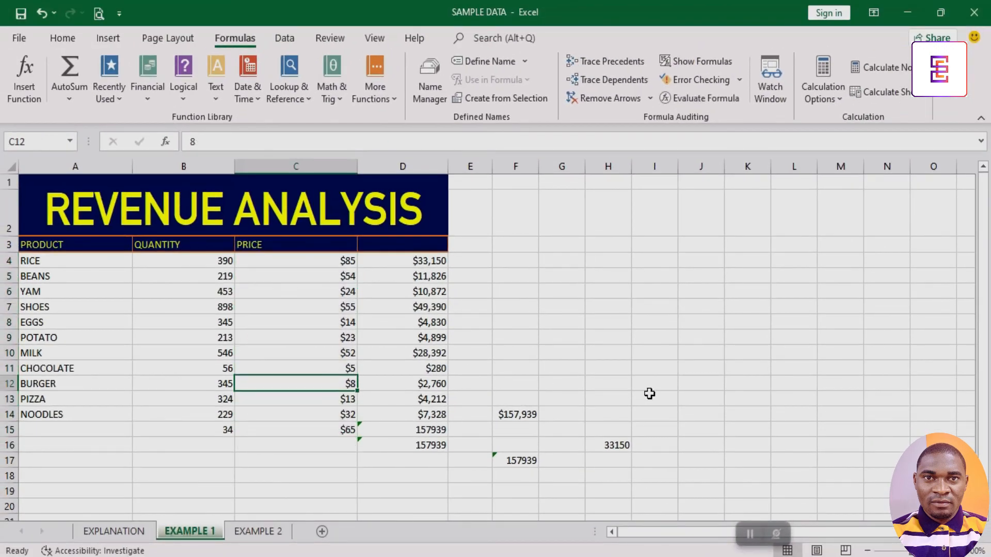